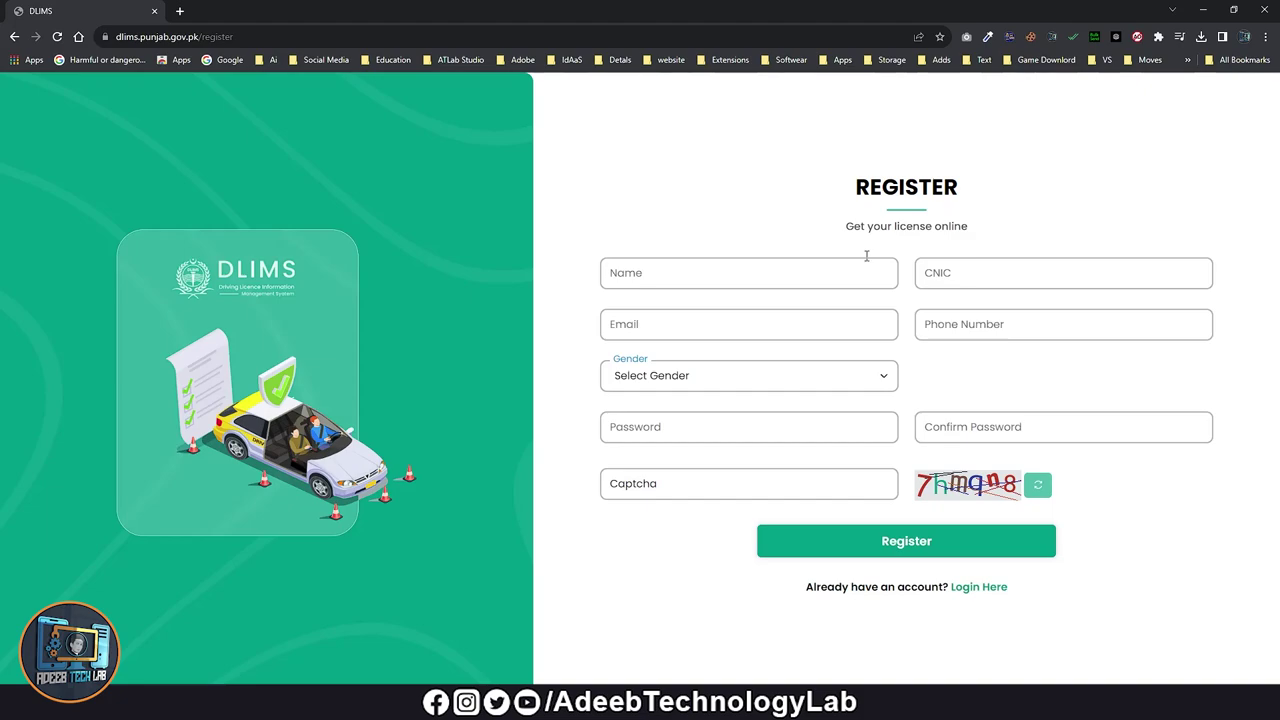
Examine the registration form's heading and its name, CNIC, e-mail, phone, password and captcha fields.
drag(841, 190, 986, 220)
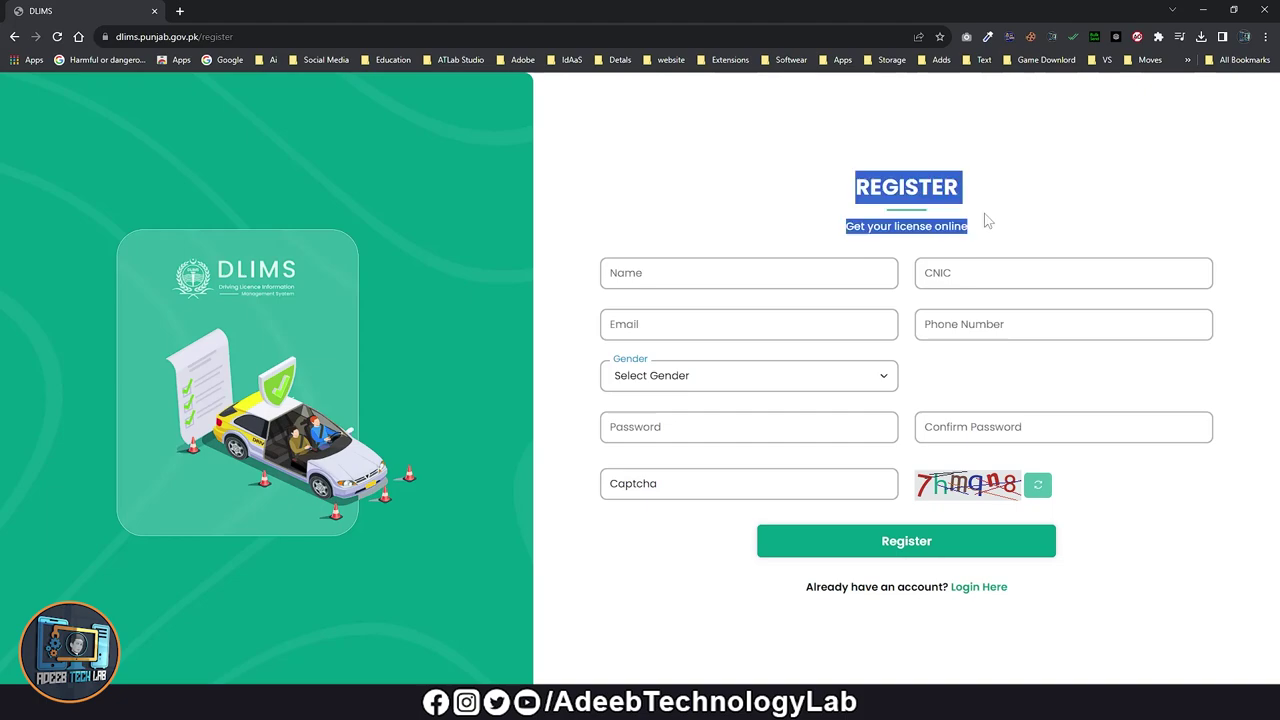
click(862, 201)
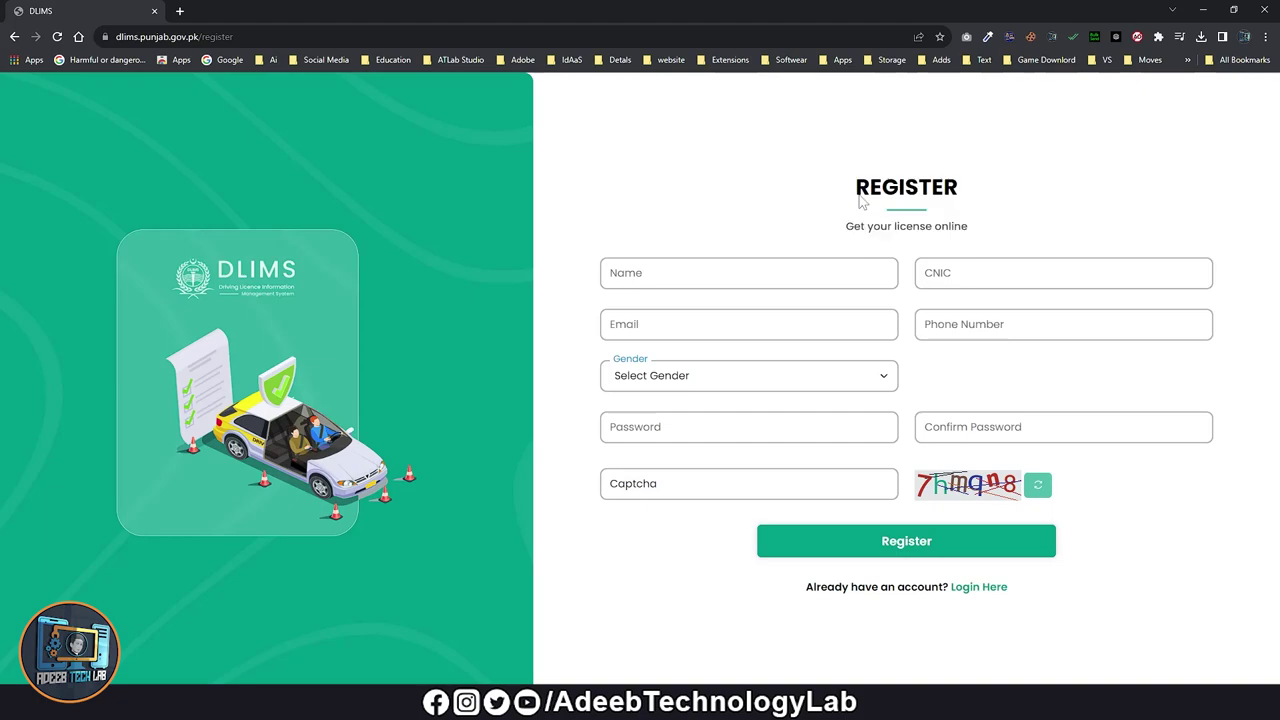
click(846, 272)
click(981, 276)
click(906, 275)
click(655, 268)
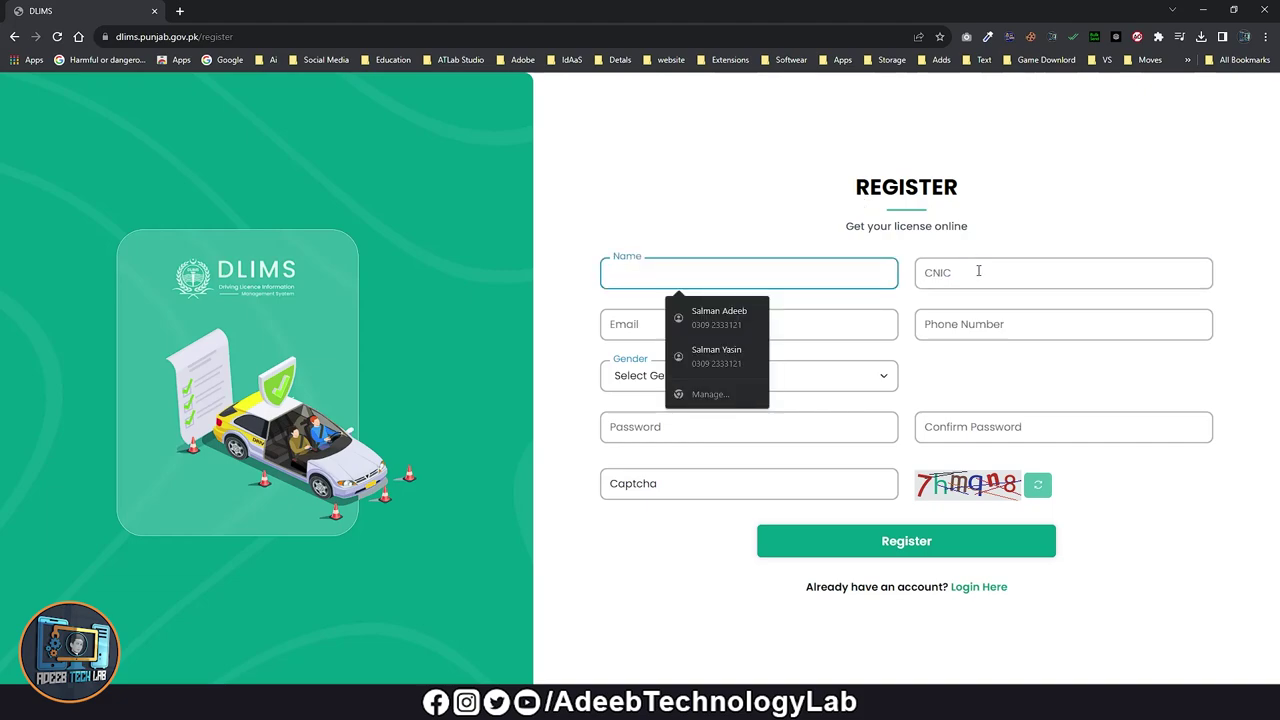
click(642, 326)
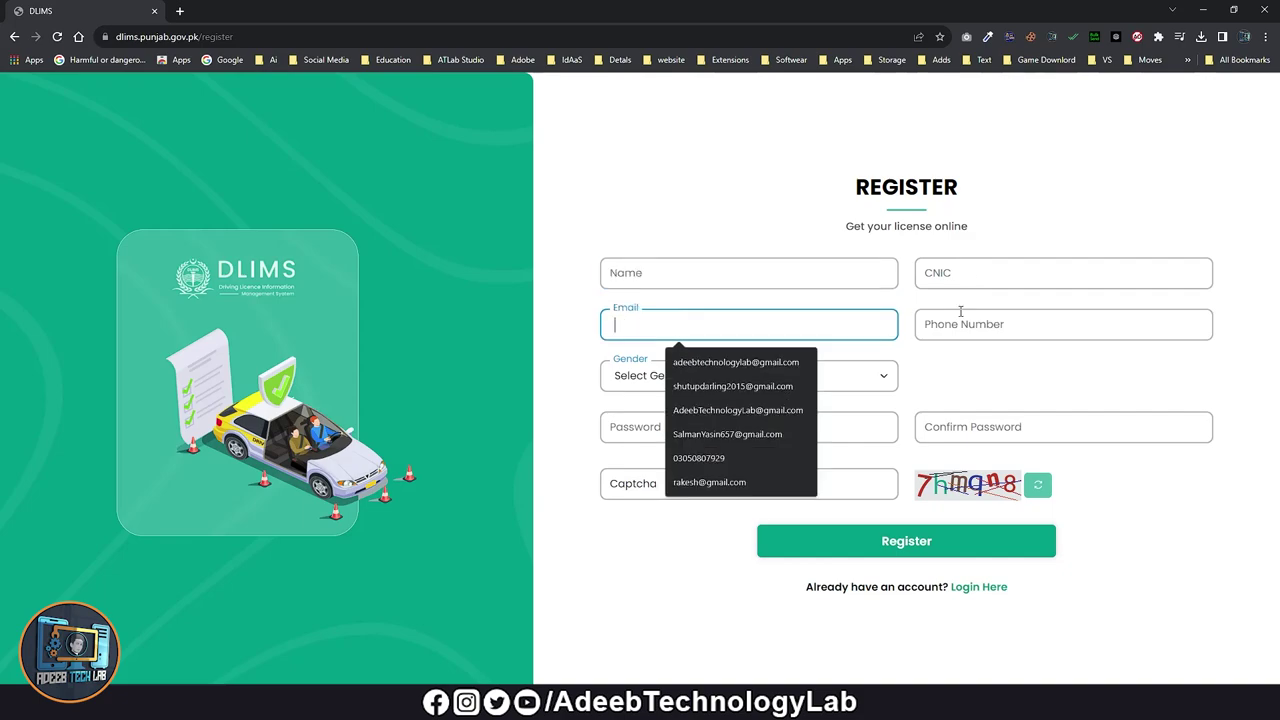
click(762, 385)
click(738, 402)
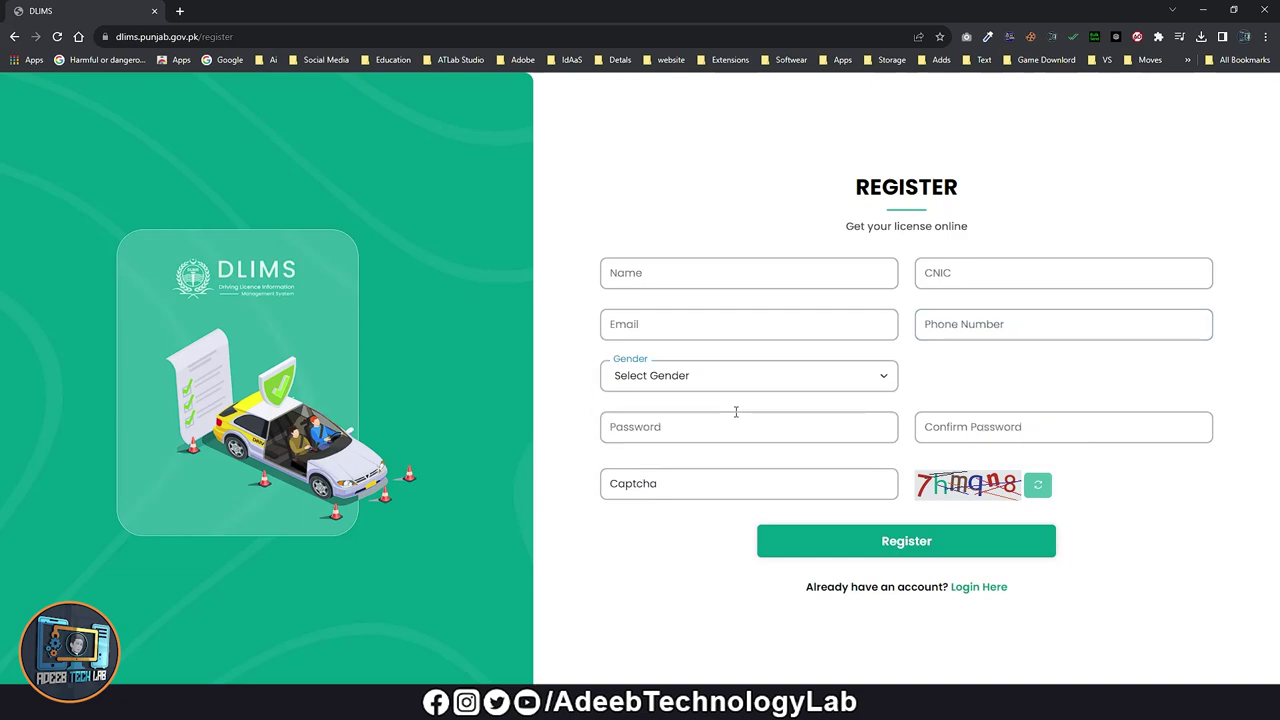
click(748, 424)
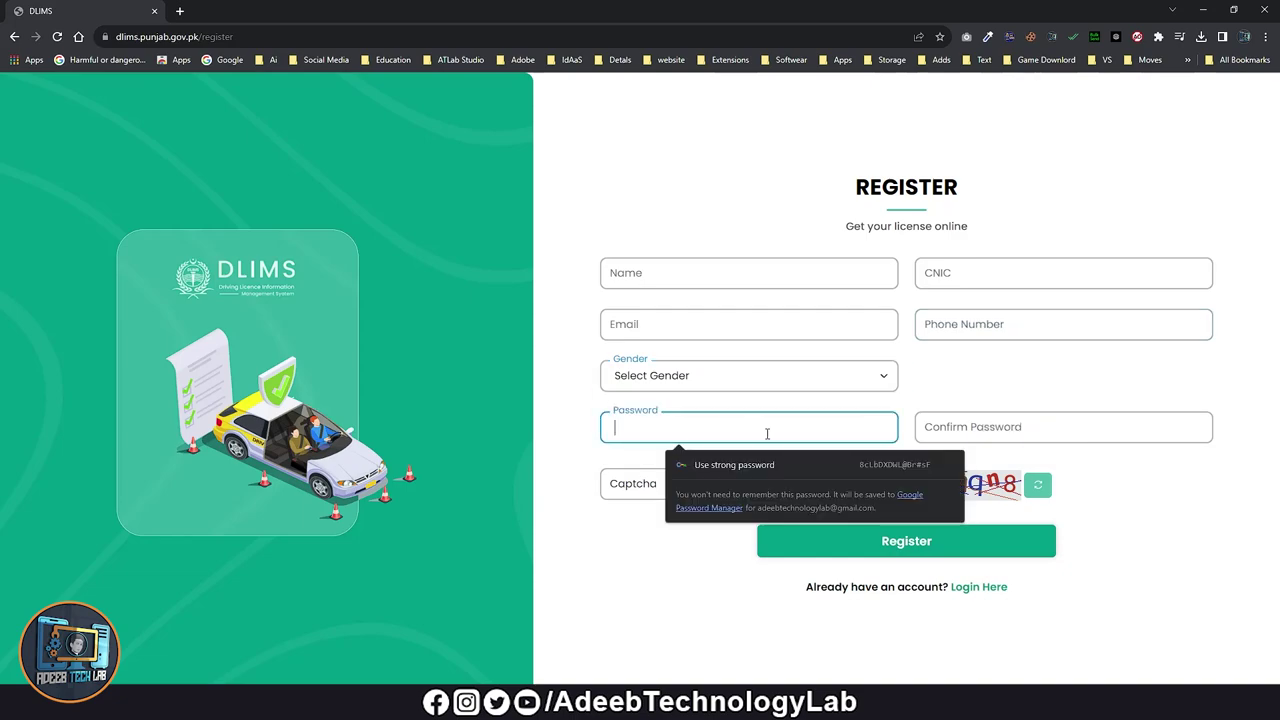
click(774, 484)
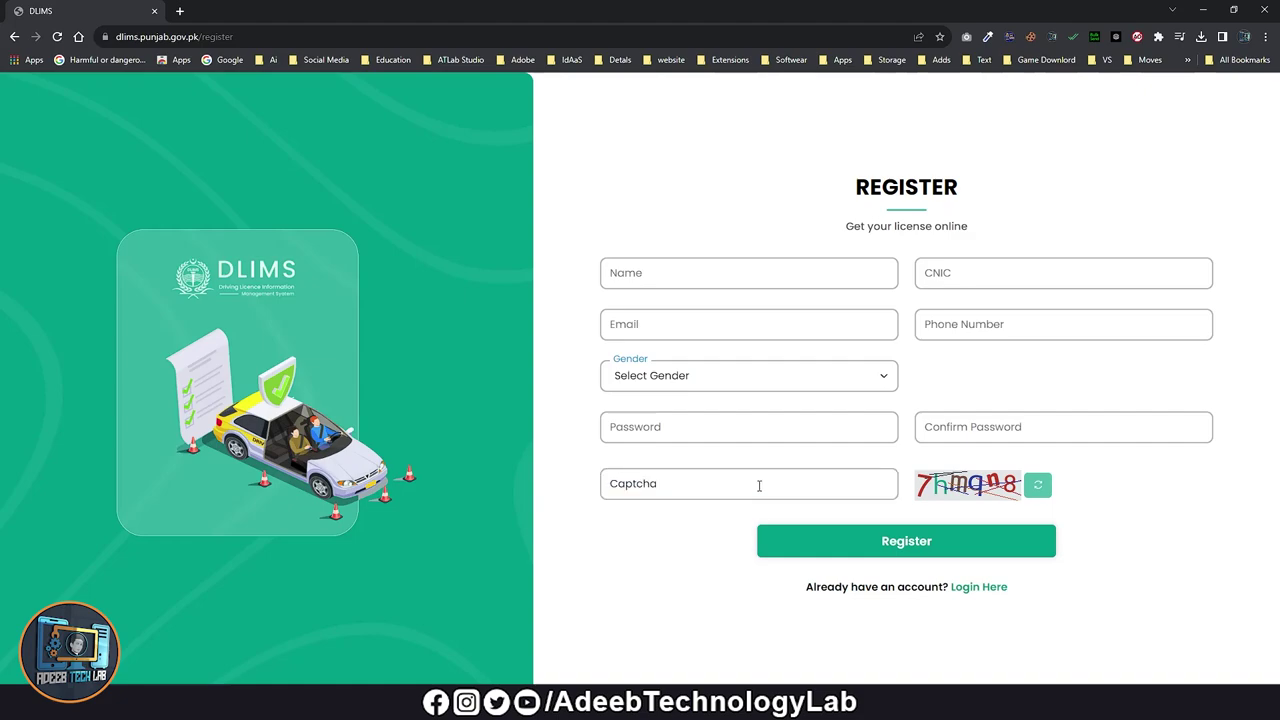
click(759, 485)
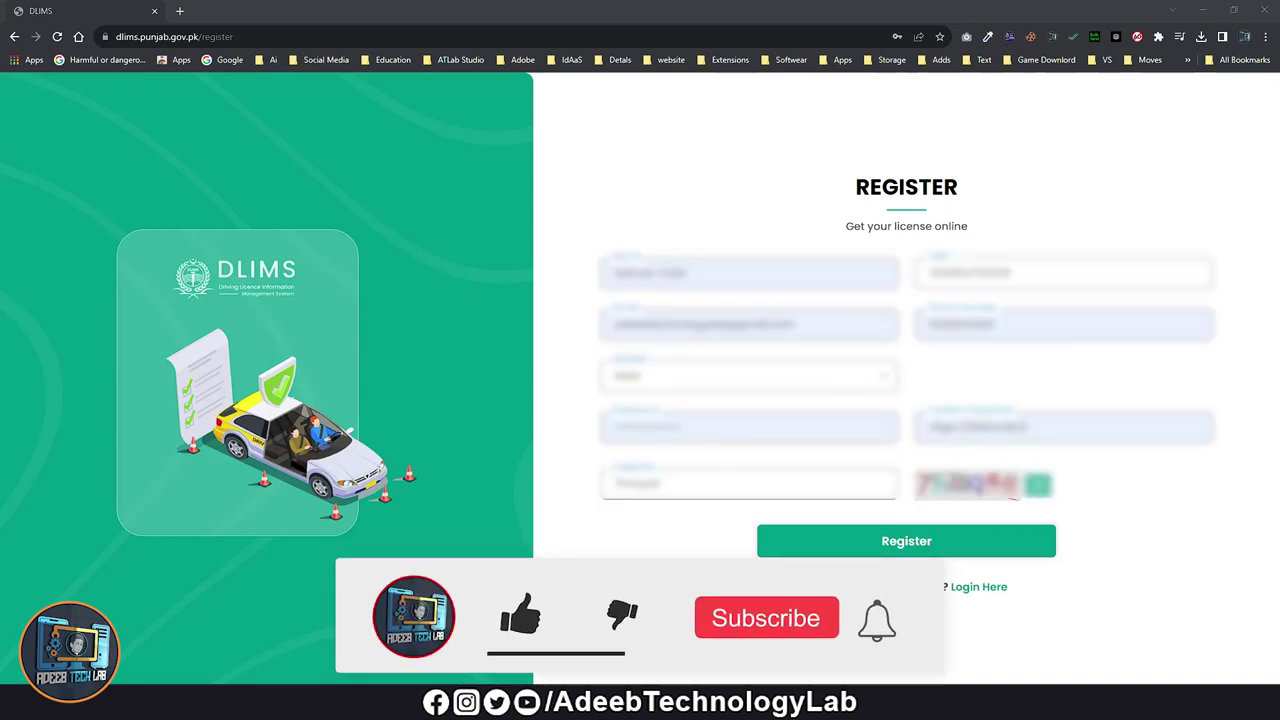
Submit the completed registration form and check the options in the account menu.
click(906, 545)
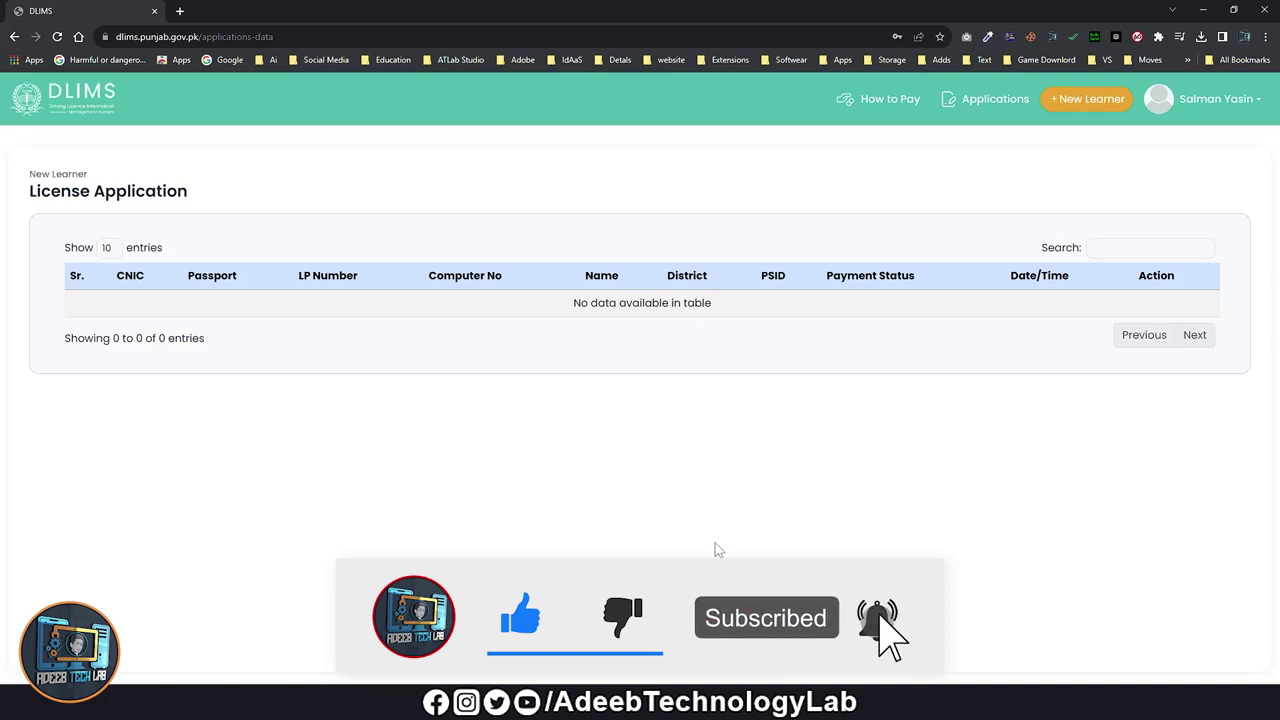
click(1208, 99)
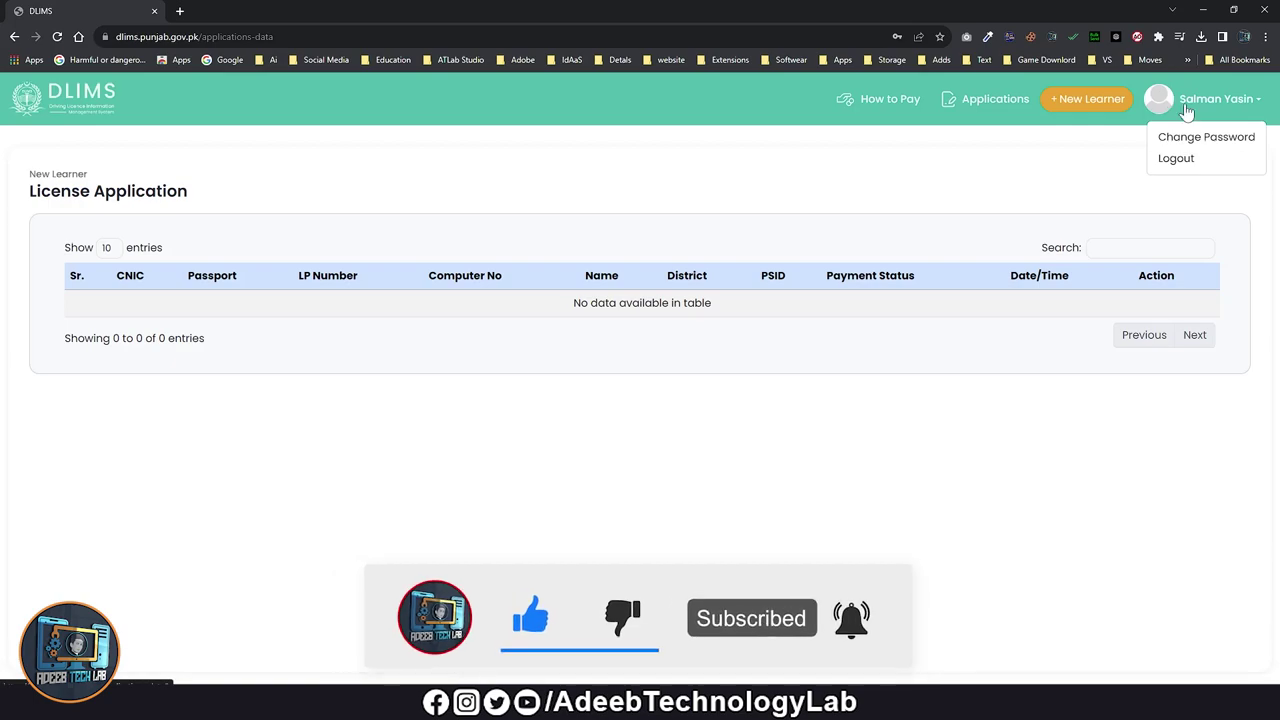
click(843, 175)
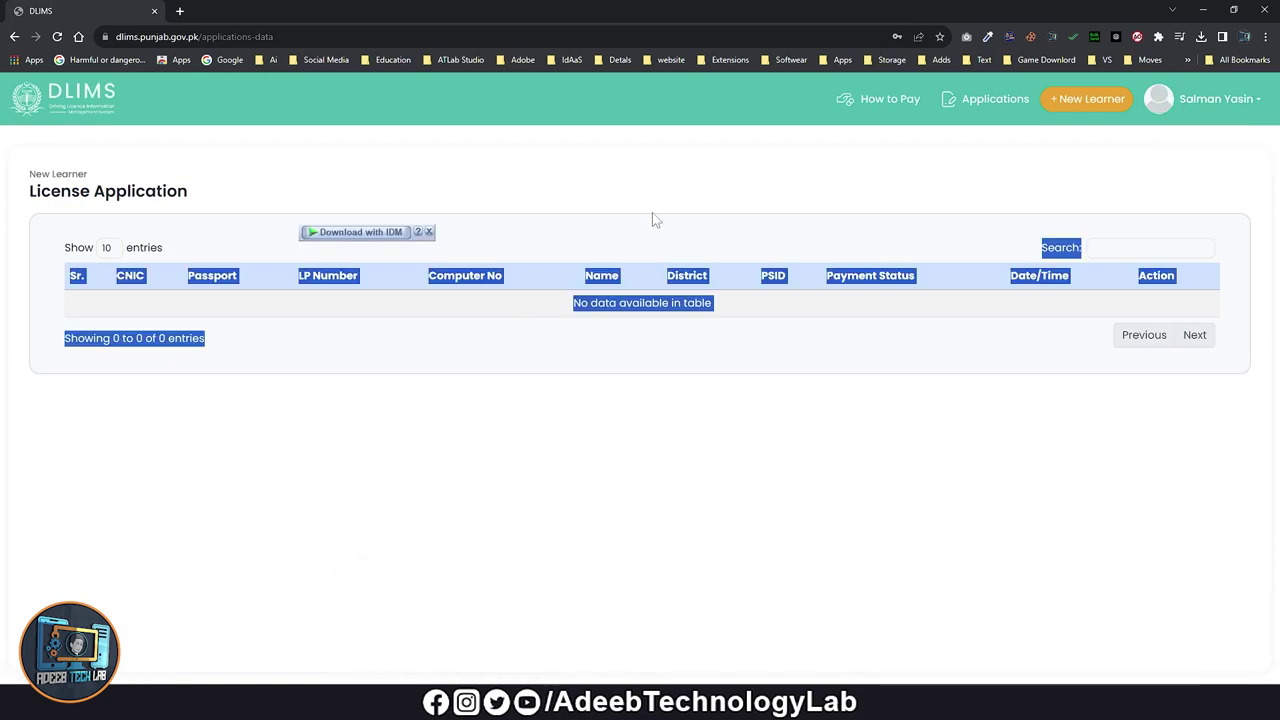
Start a new learner license application and review the sections of its Citizen Profile form.
click(1077, 110)
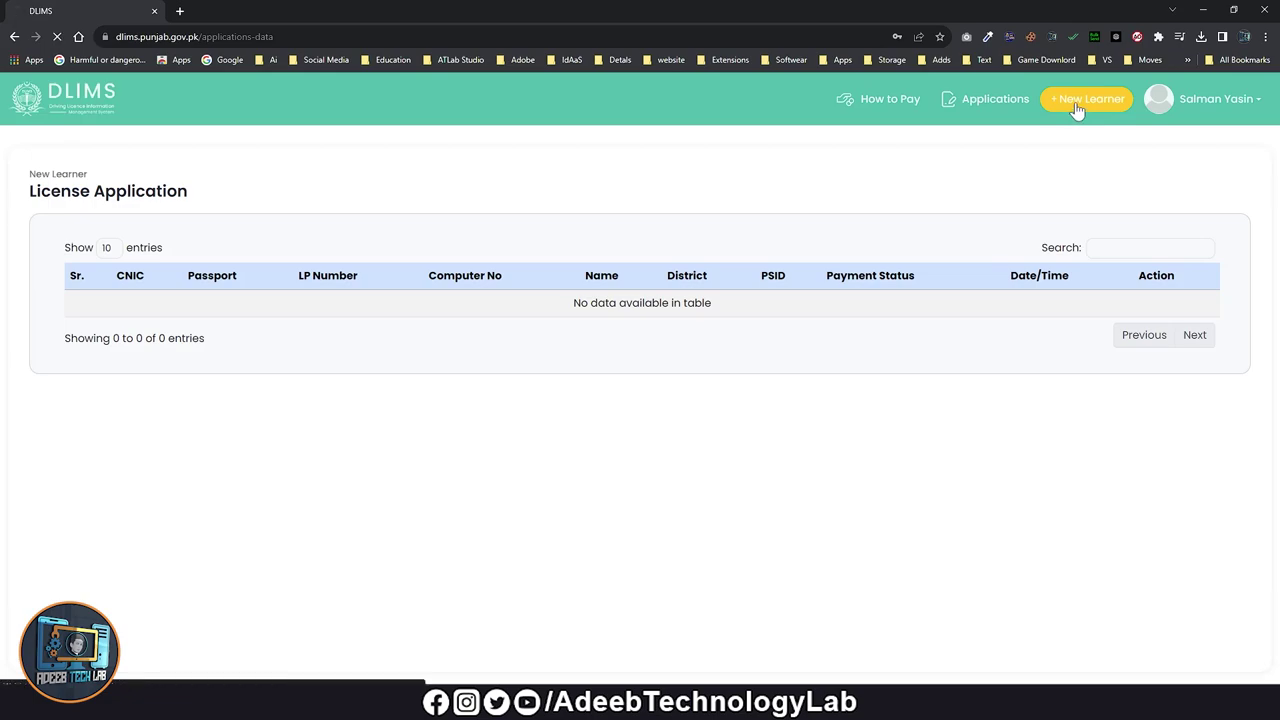
scroll(623, 380, down, 8)
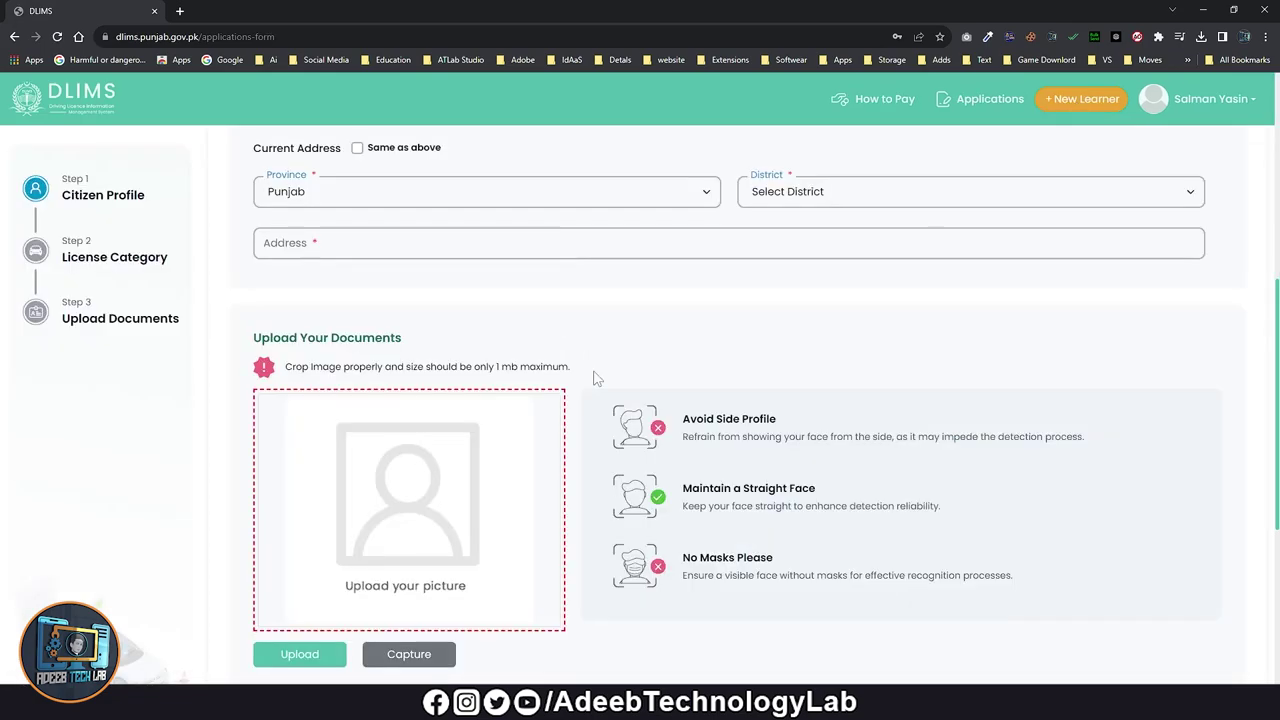
scroll(715, 363, up, 5)
scroll(735, 345, up, 4)
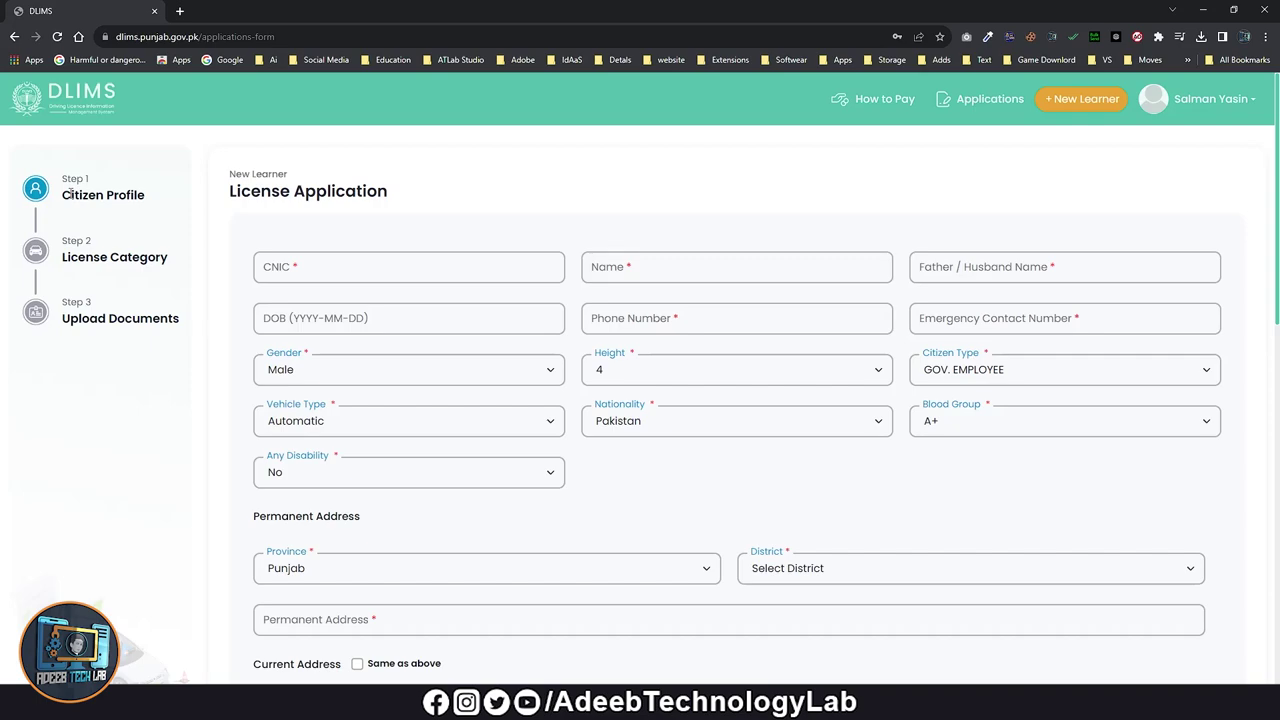
Examine the CNIC, name, father/husband name, date of birth, phone and emergency contact fields, and the gender and height choices.
click(341, 265)
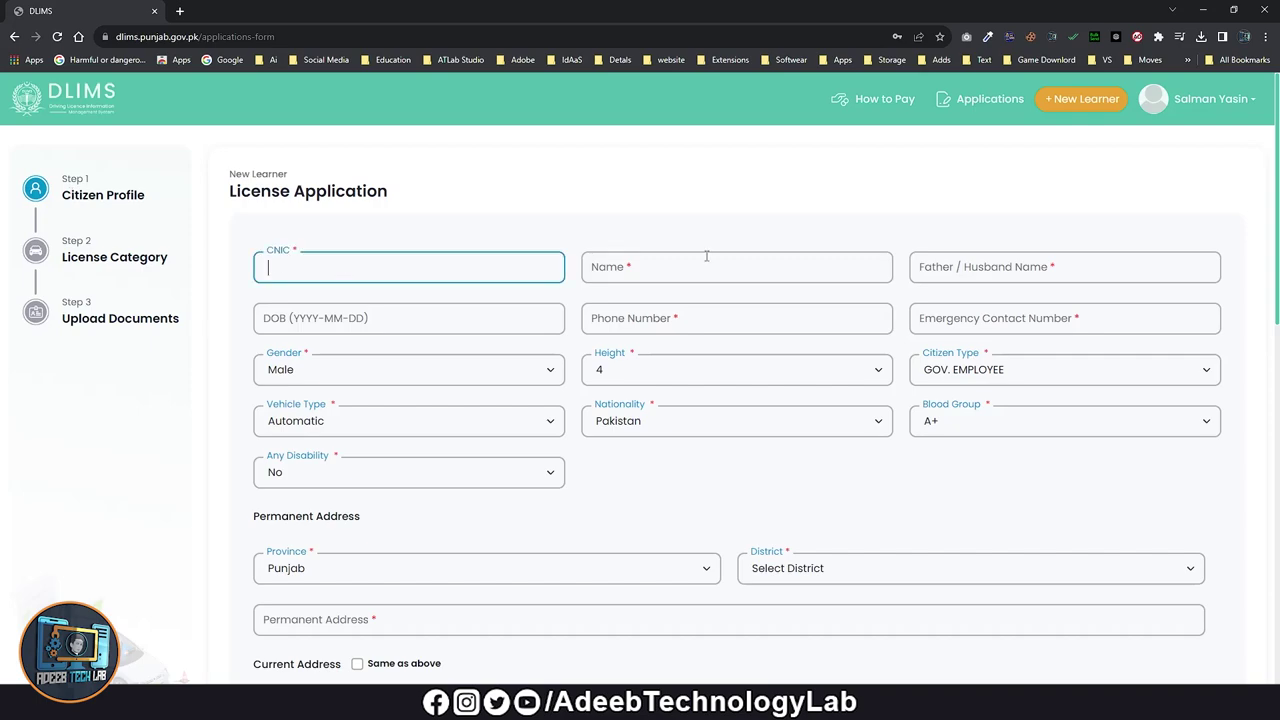
click(745, 266)
click(1022, 270)
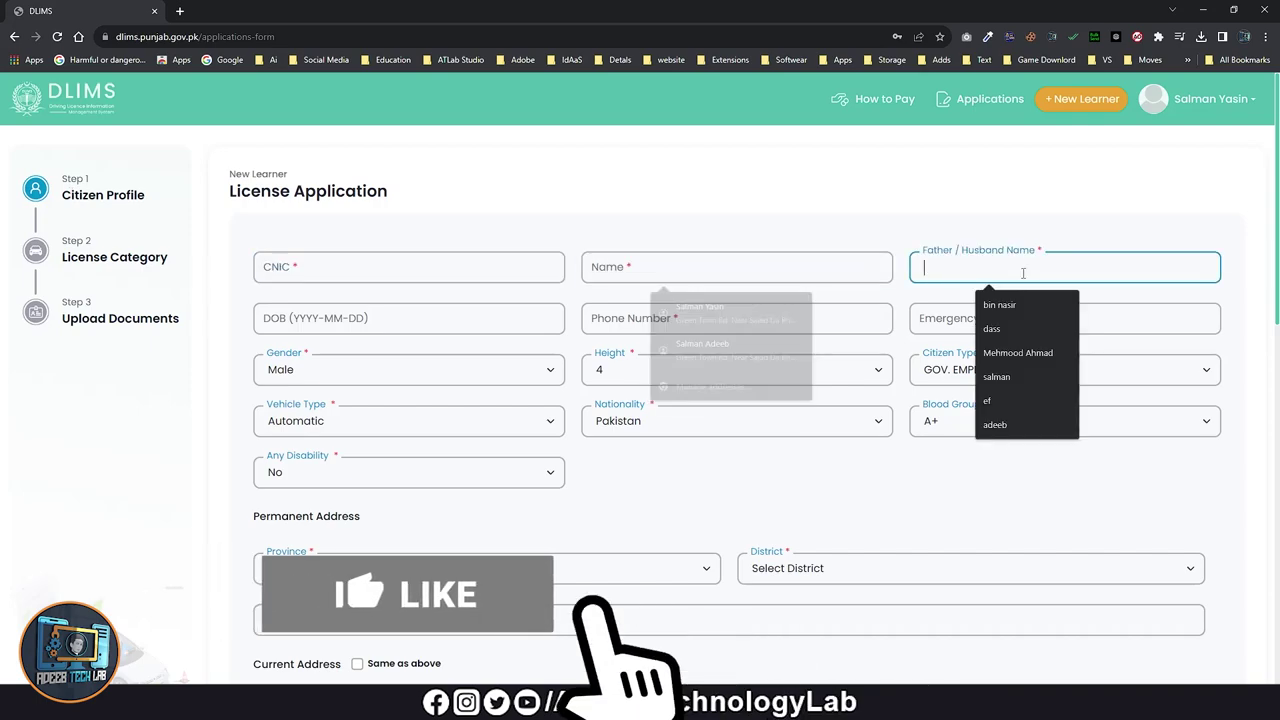
click(437, 318)
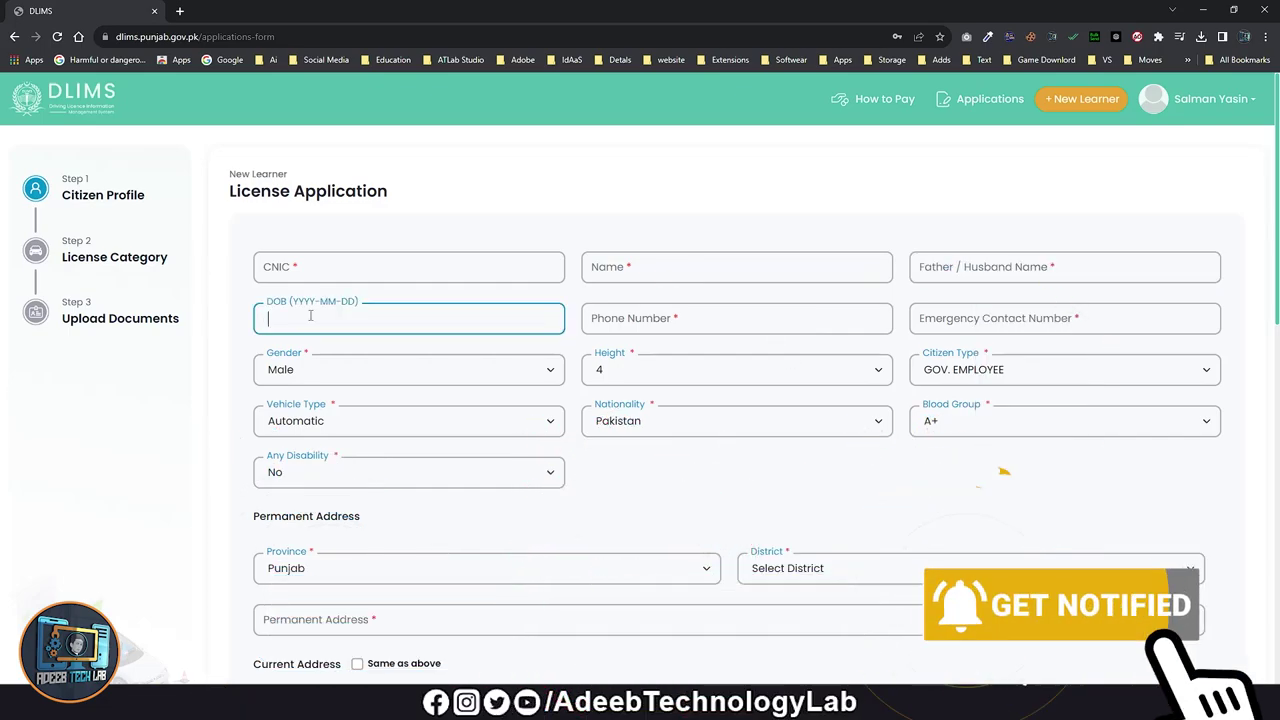
click(365, 348)
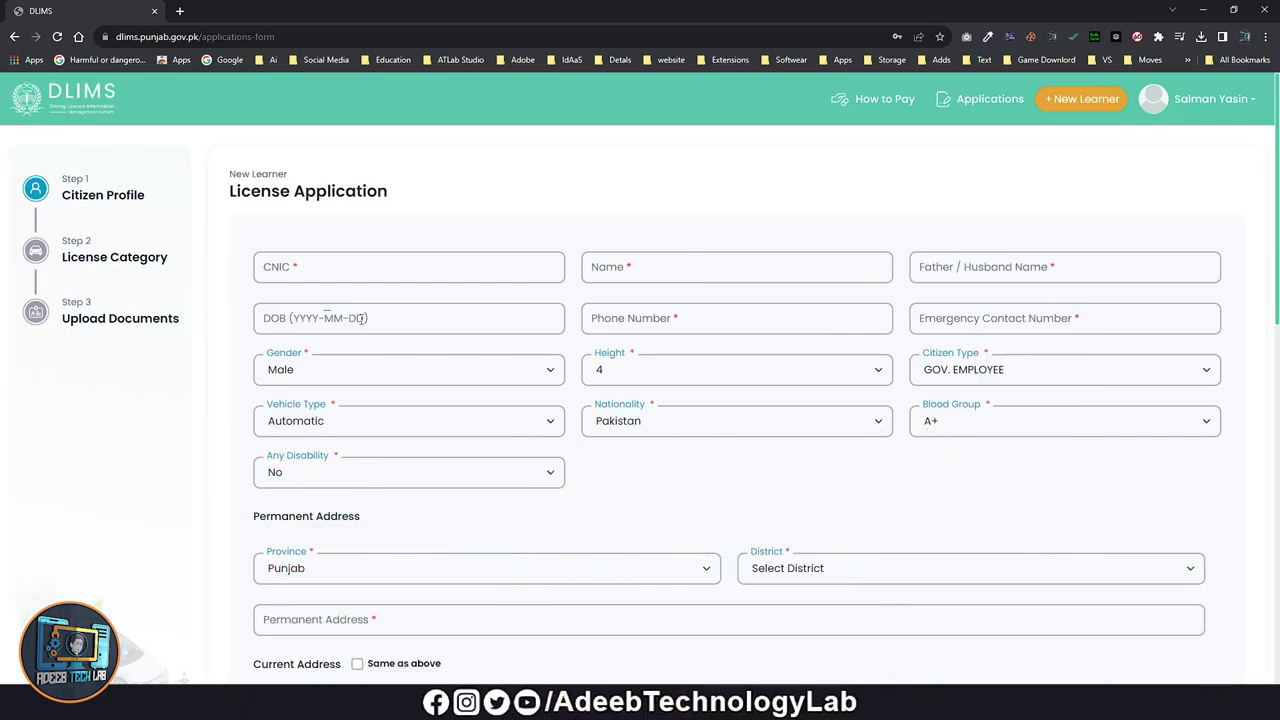
click(365, 320)
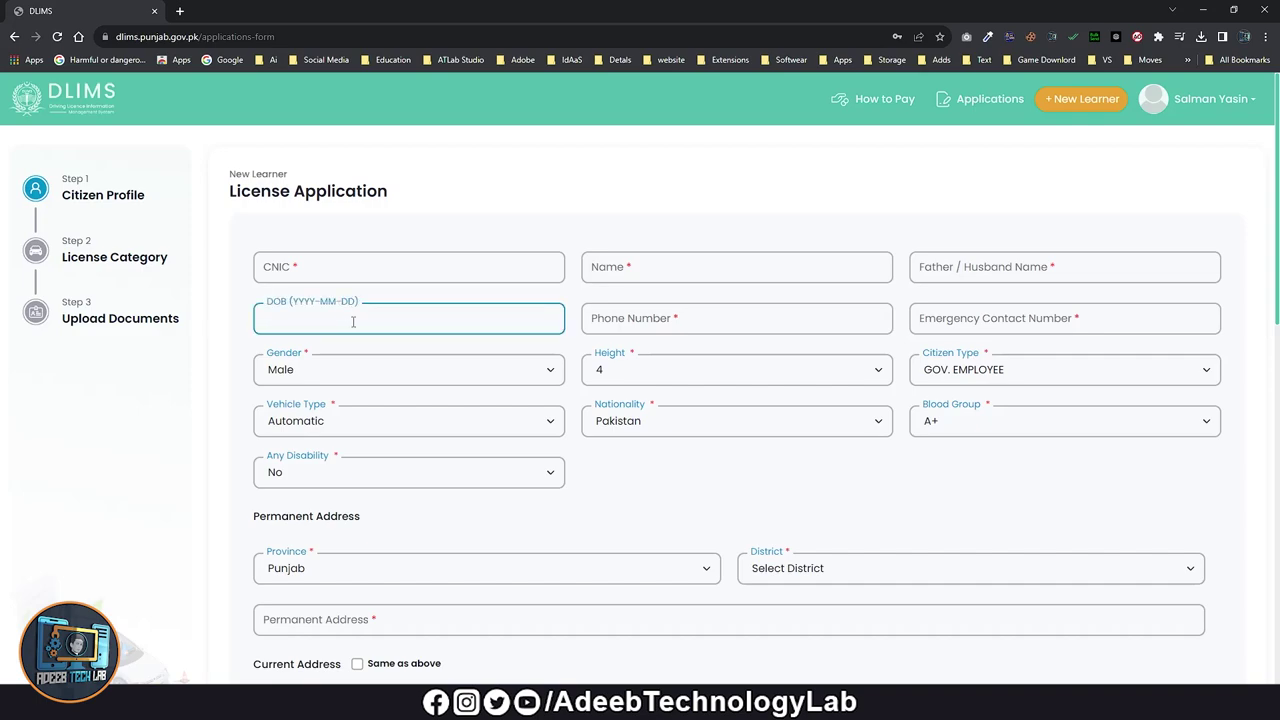
click(709, 324)
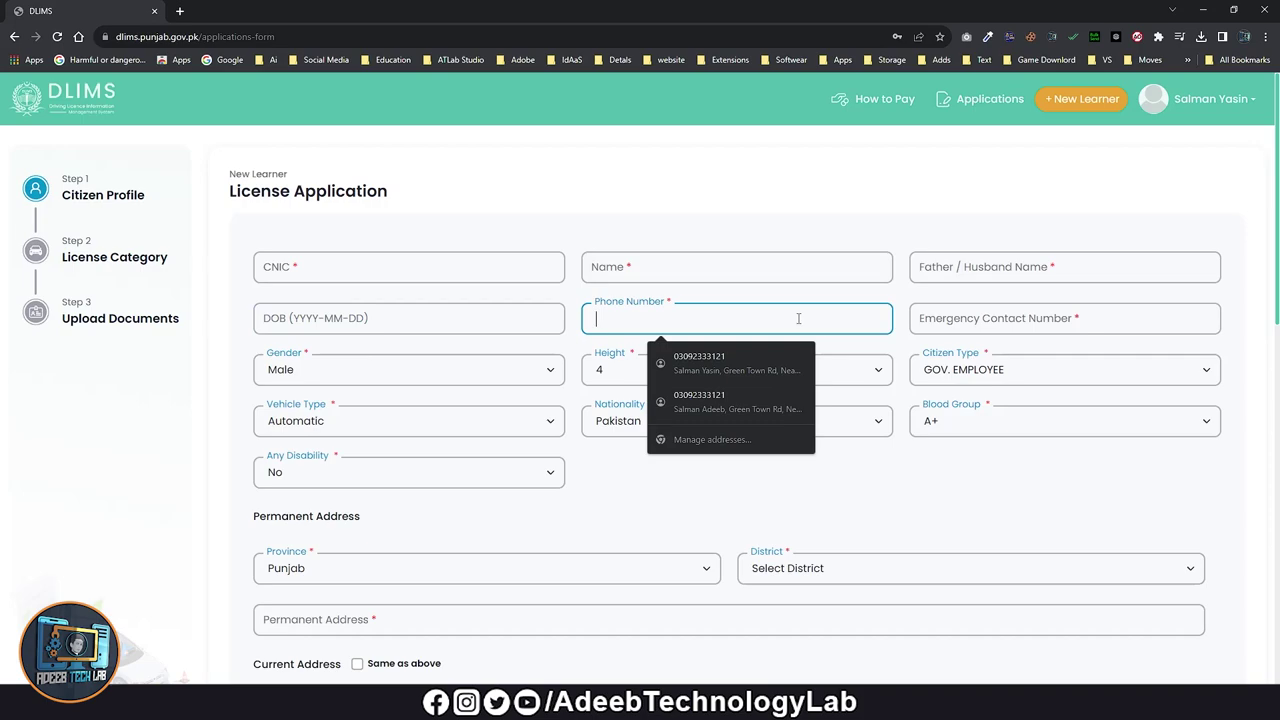
click(924, 318)
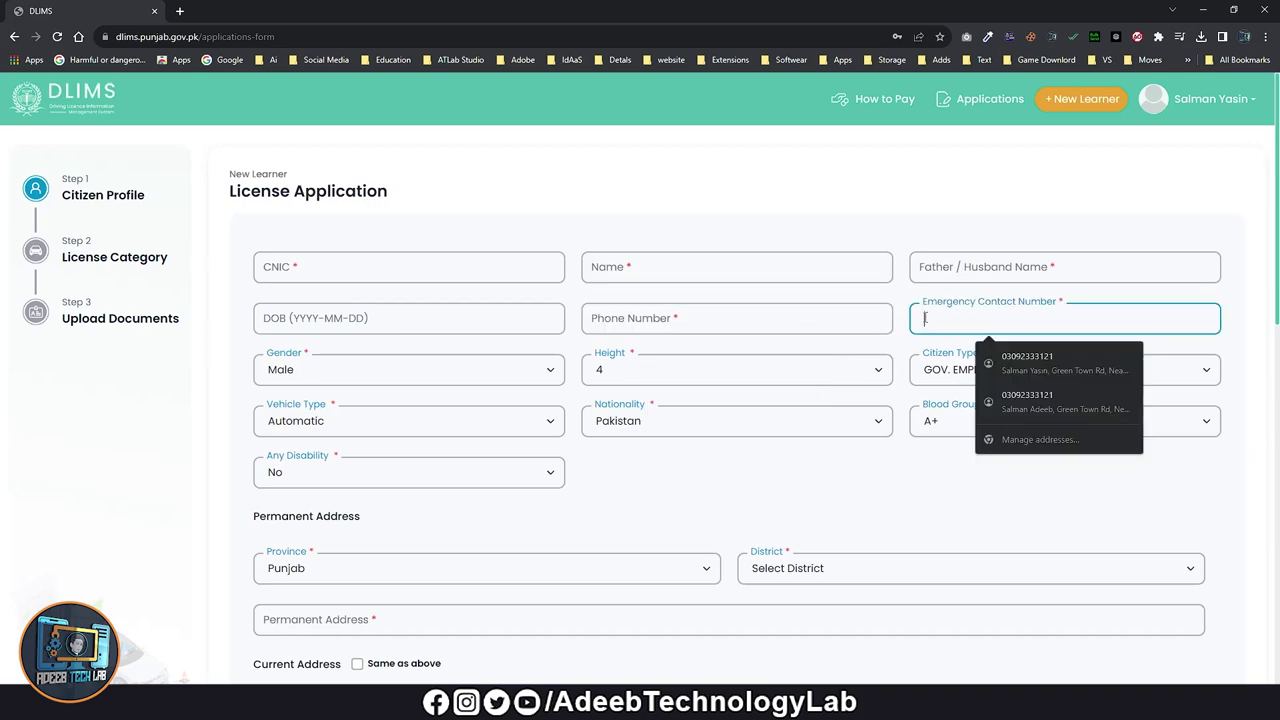
click(406, 375)
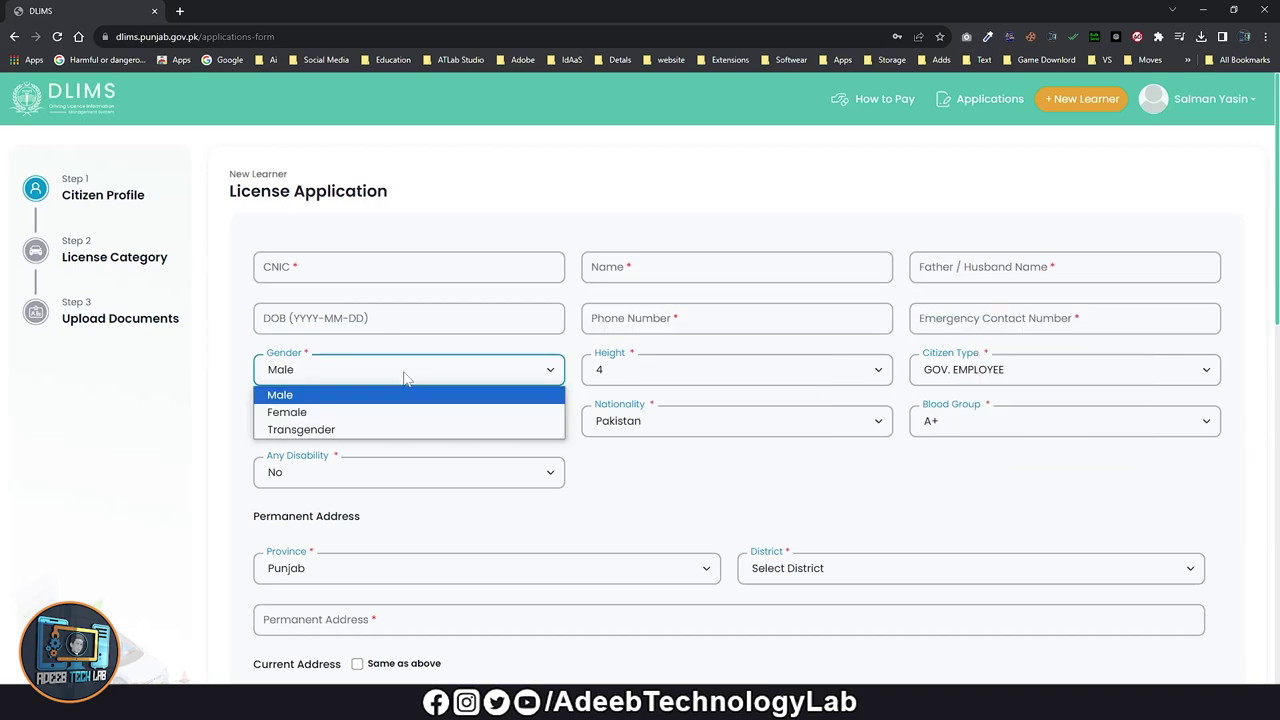
click(645, 372)
click(673, 378)
scroll(714, 251, down, 3)
Set the citizen type to STUDENT and the vehicle type to Manual.
click(1000, 372)
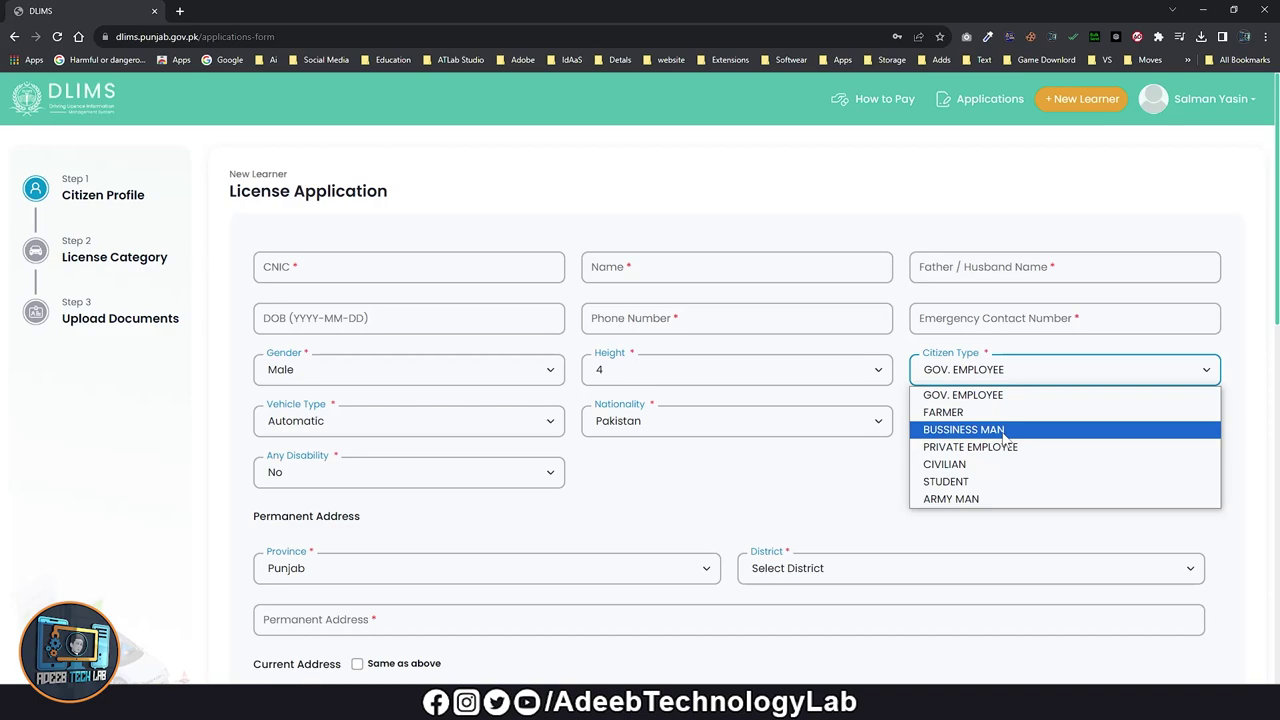
click(945, 481)
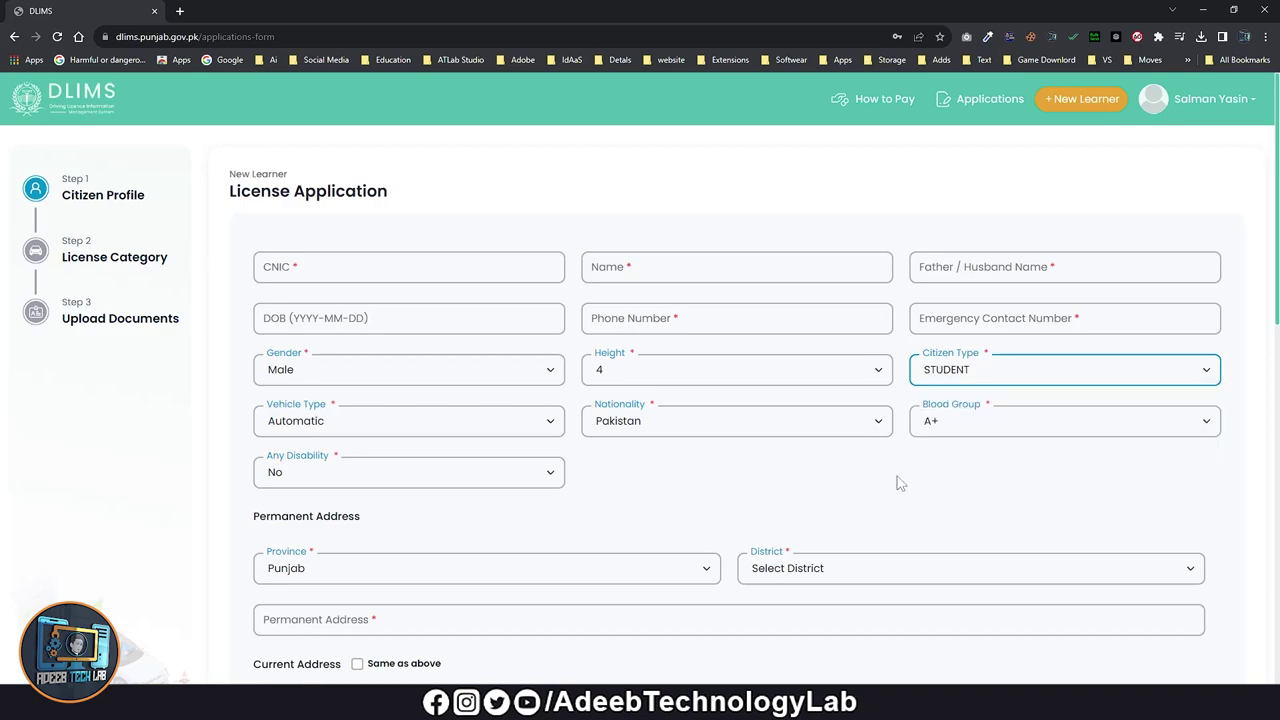
click(362, 427)
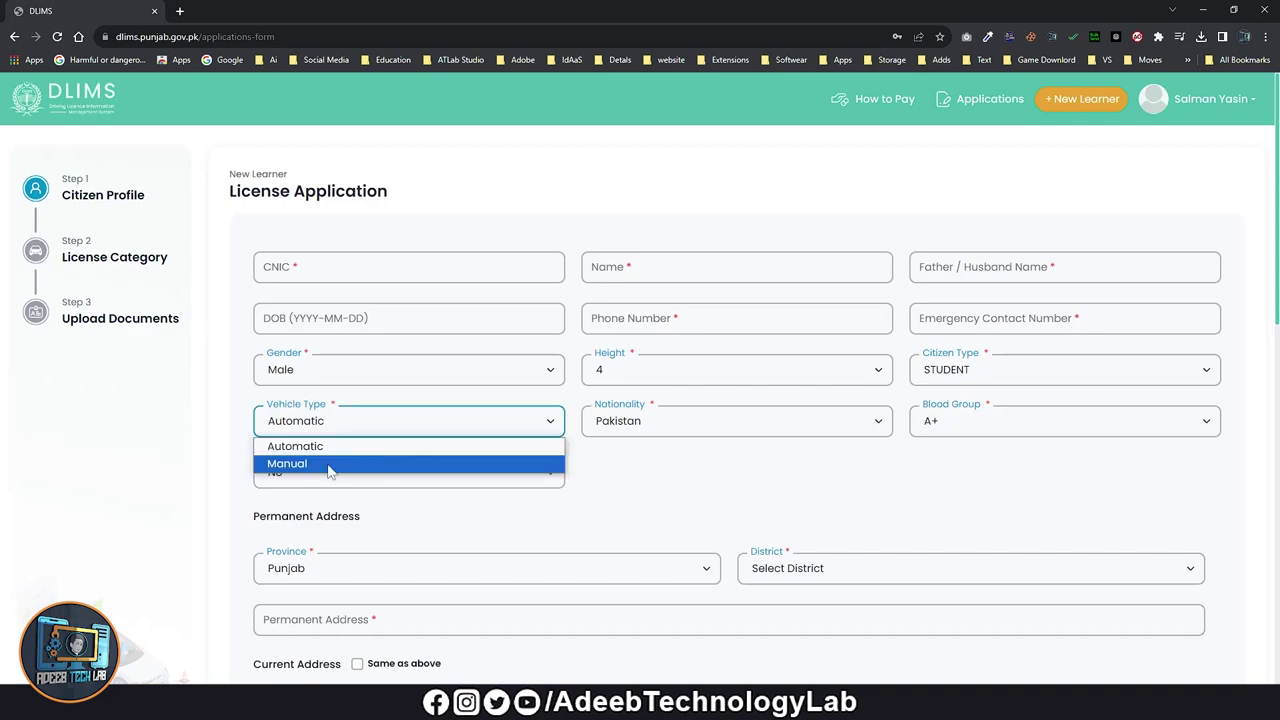
click(337, 464)
Choose Pakistan as the nationality and No for any disability.
click(751, 425)
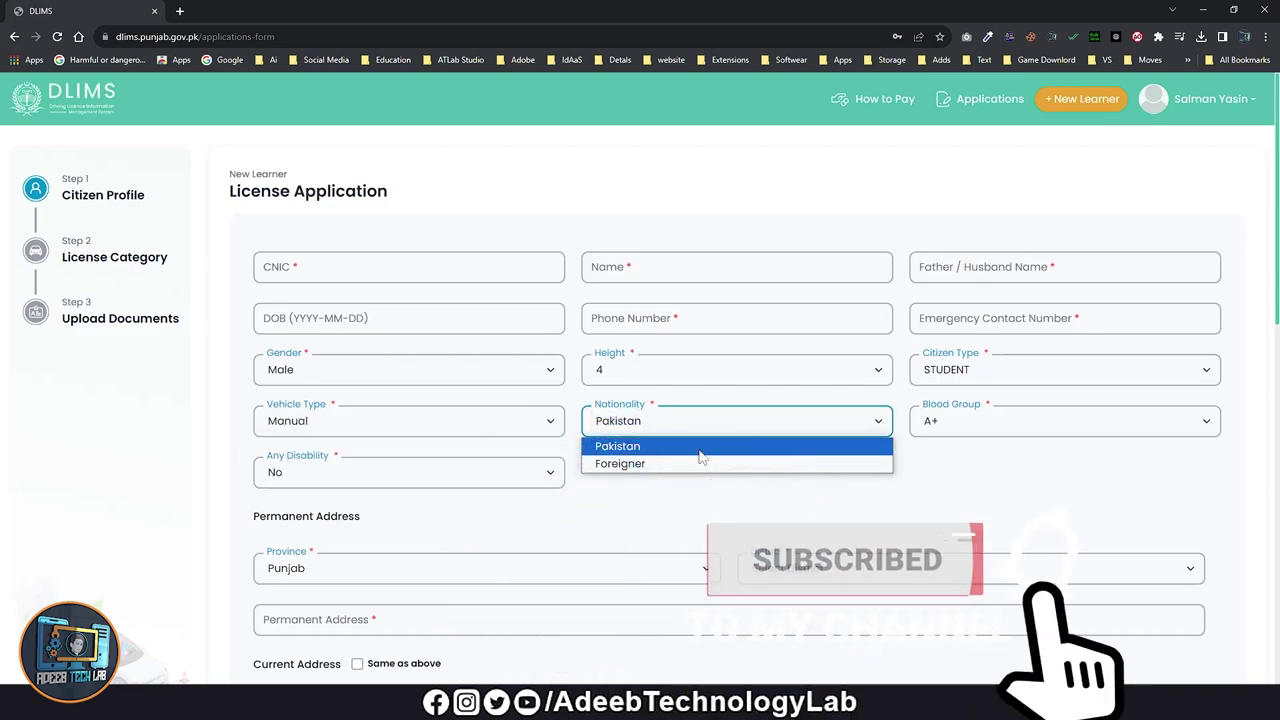
click(755, 446)
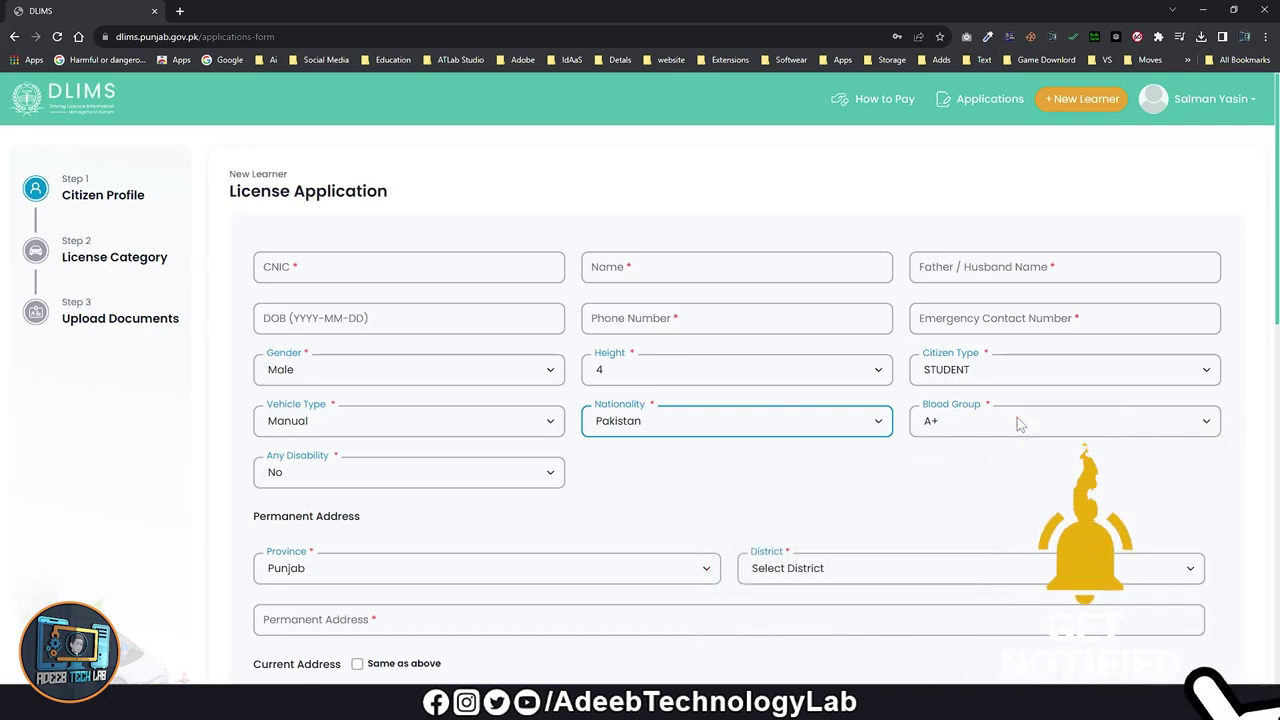
click(453, 478)
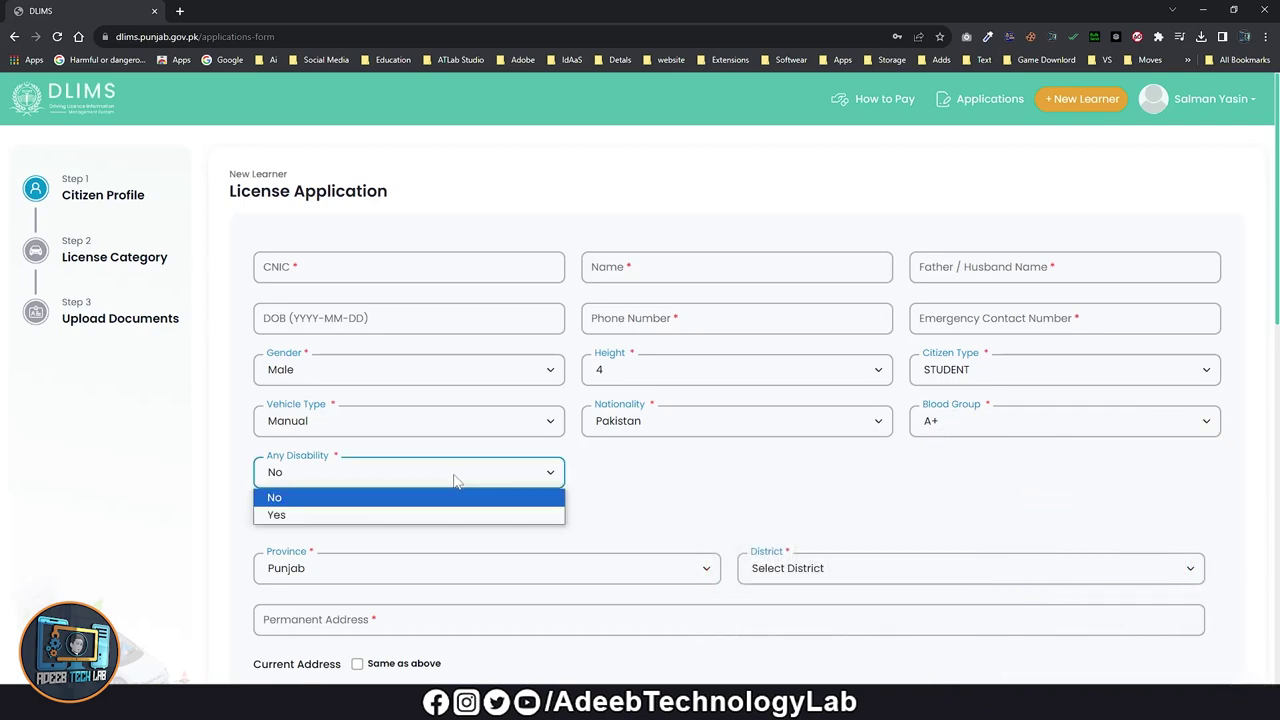
click(418, 498)
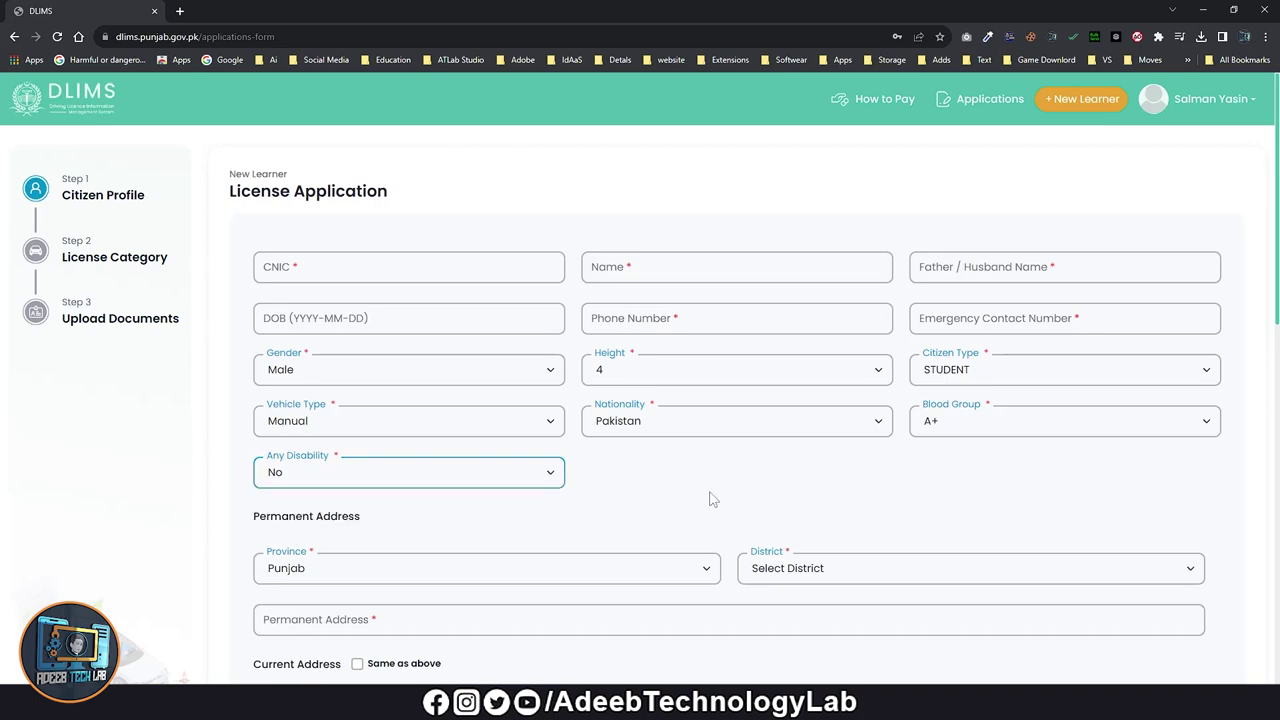
Set the permanent address province to Punjab and its district to BAHAWALPUR.
scroll(712, 498, down, 3)
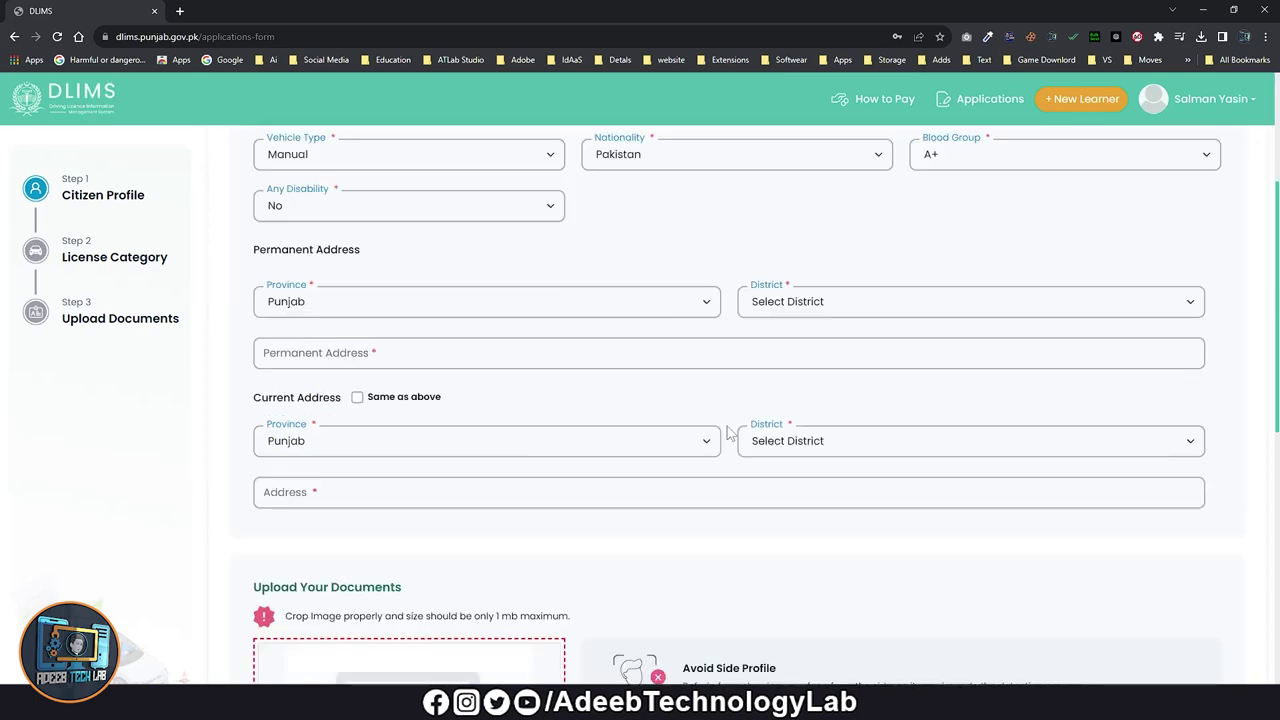
click(371, 304)
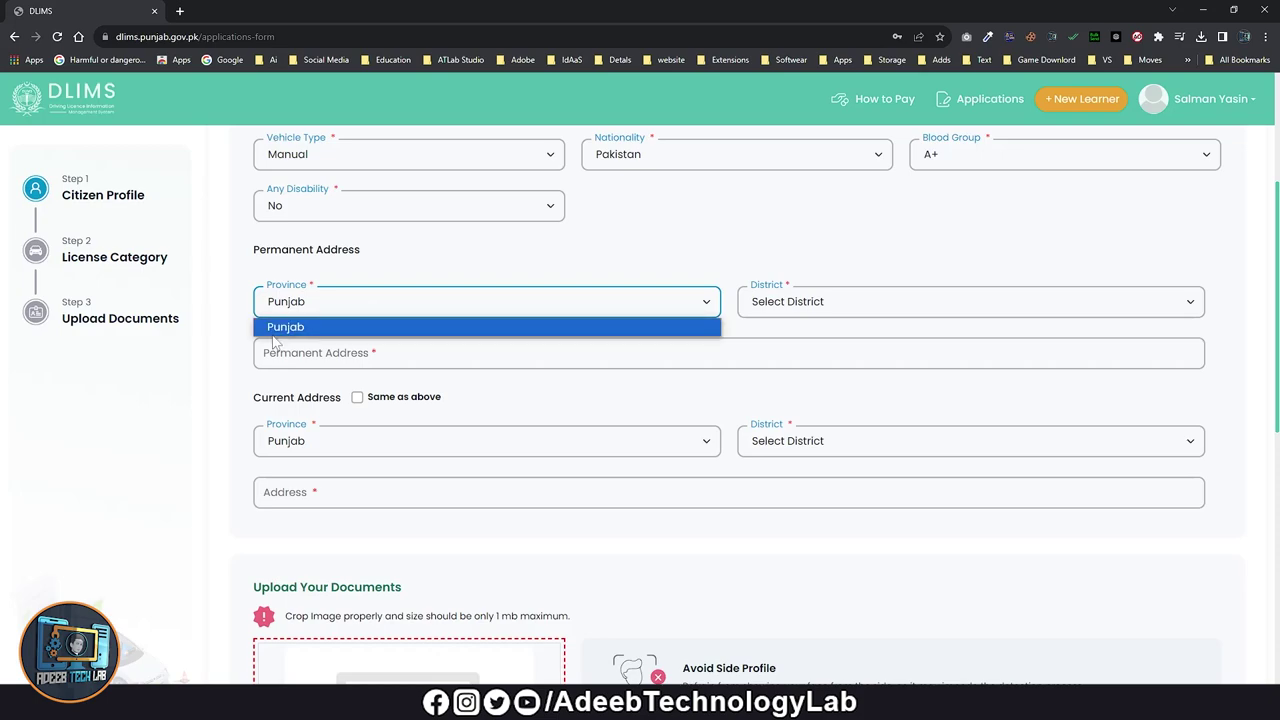
click(299, 330)
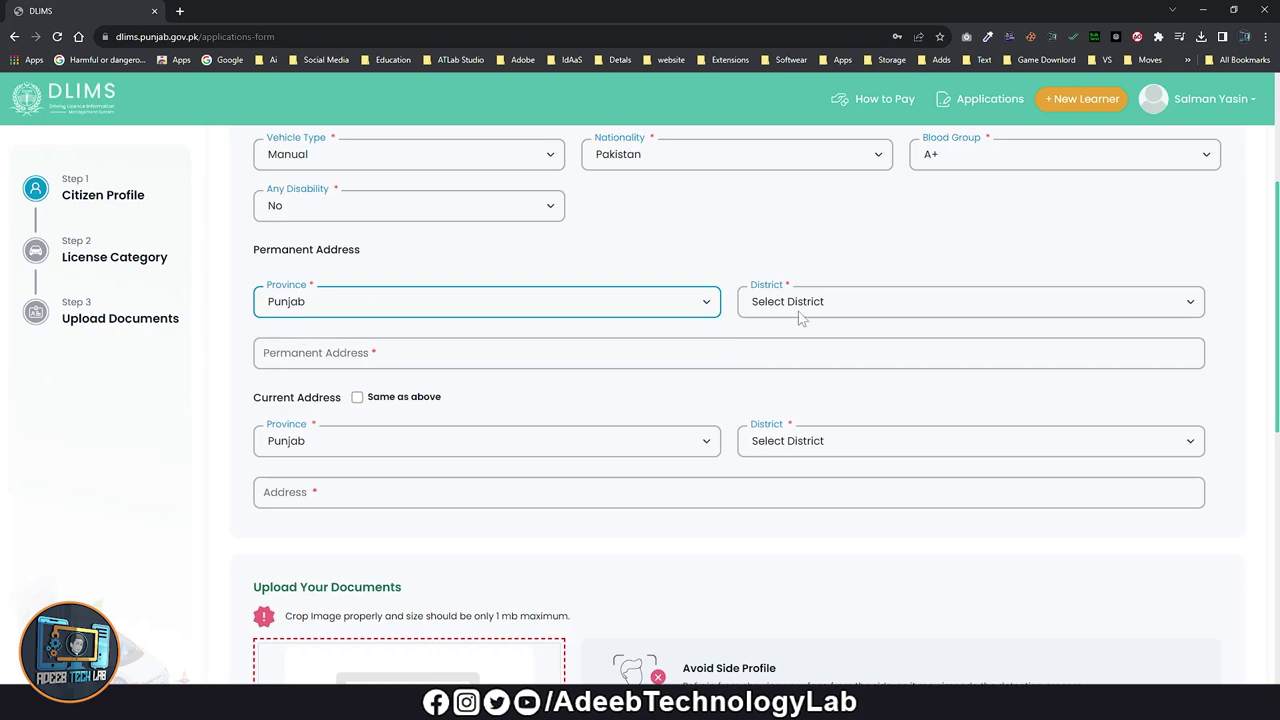
click(856, 302)
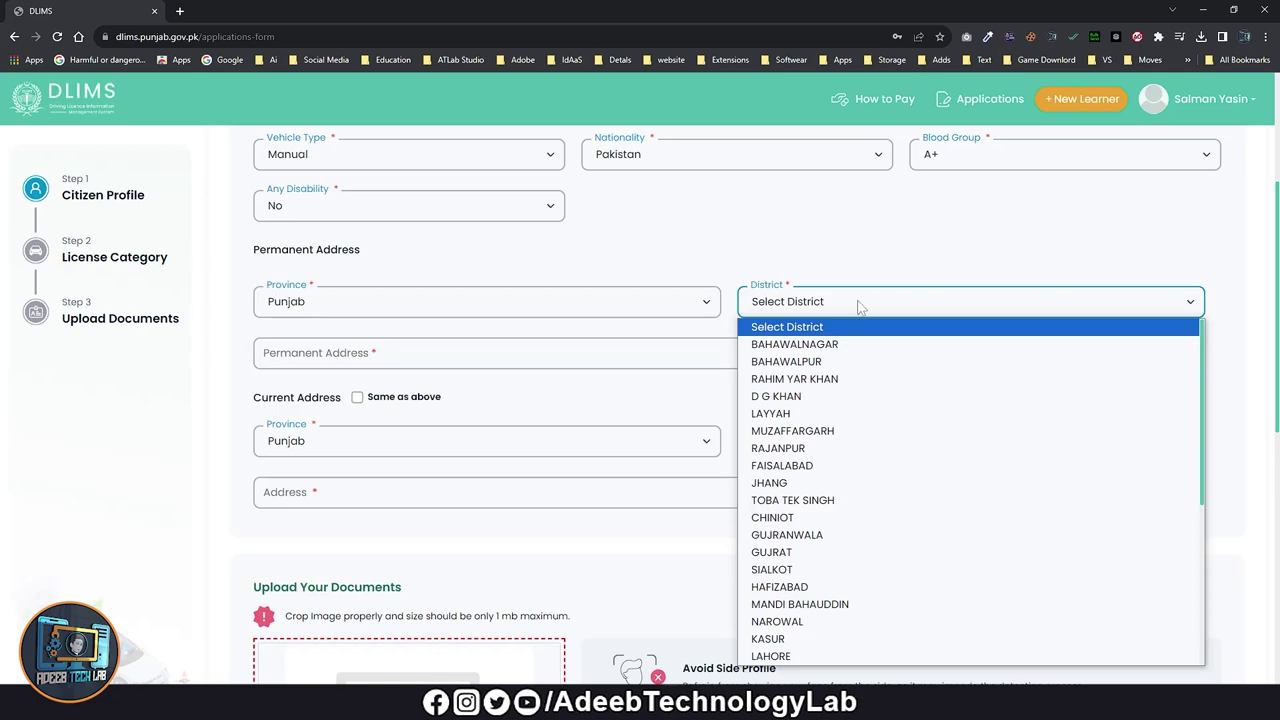
click(786, 361)
click(633, 354)
click(567, 393)
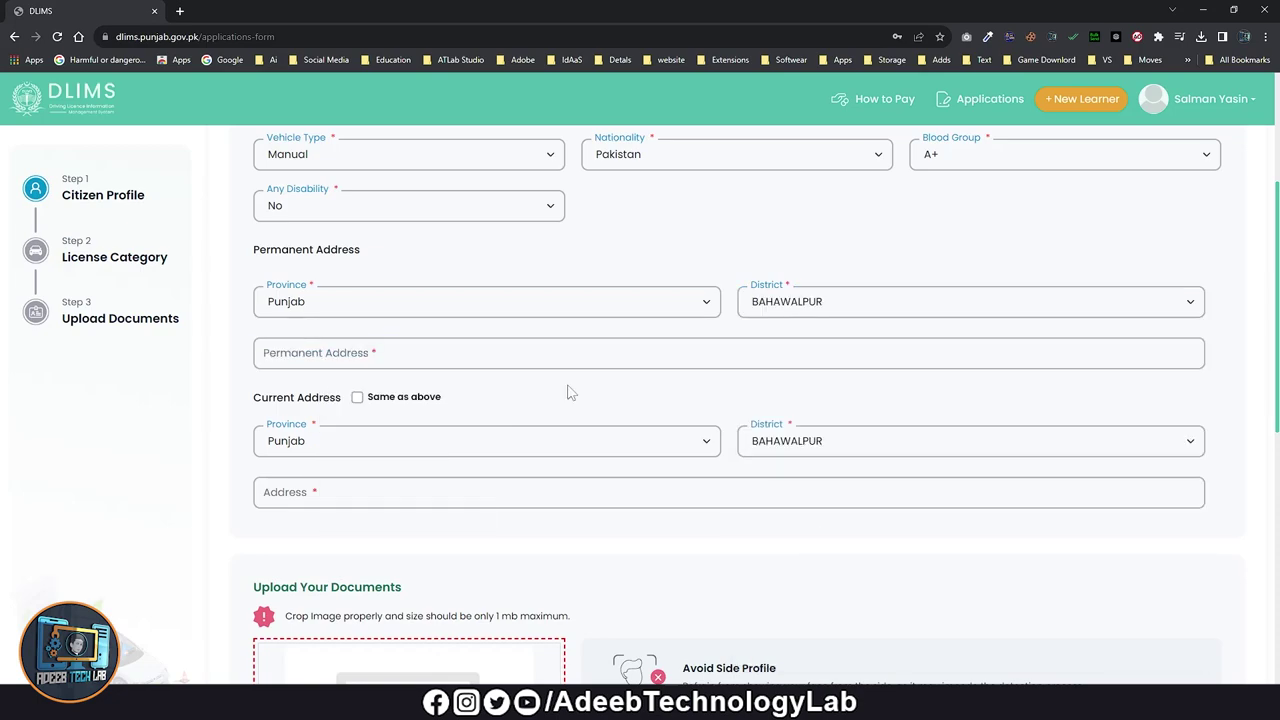
scroll(567, 393, down, 1)
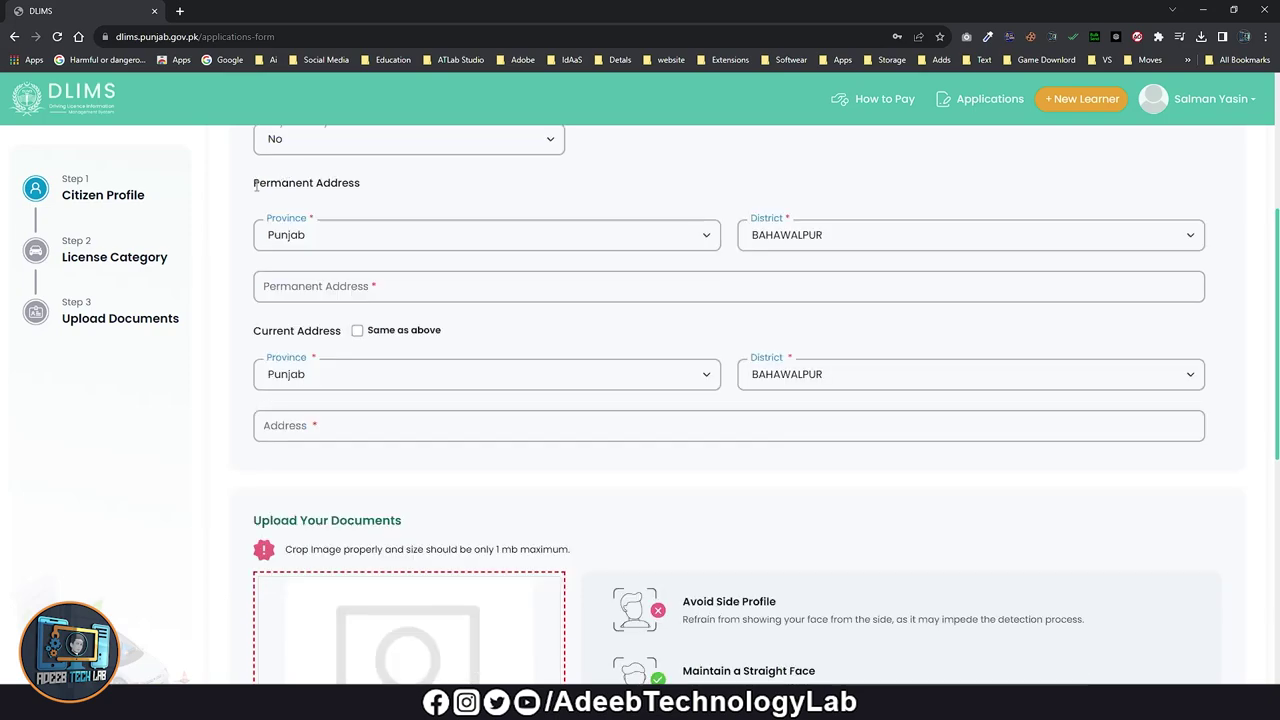
Examine the Permanent Address and Current Address sections, including the Same as above option.
drag(256, 186, 465, 185)
drag(255, 331, 366, 341)
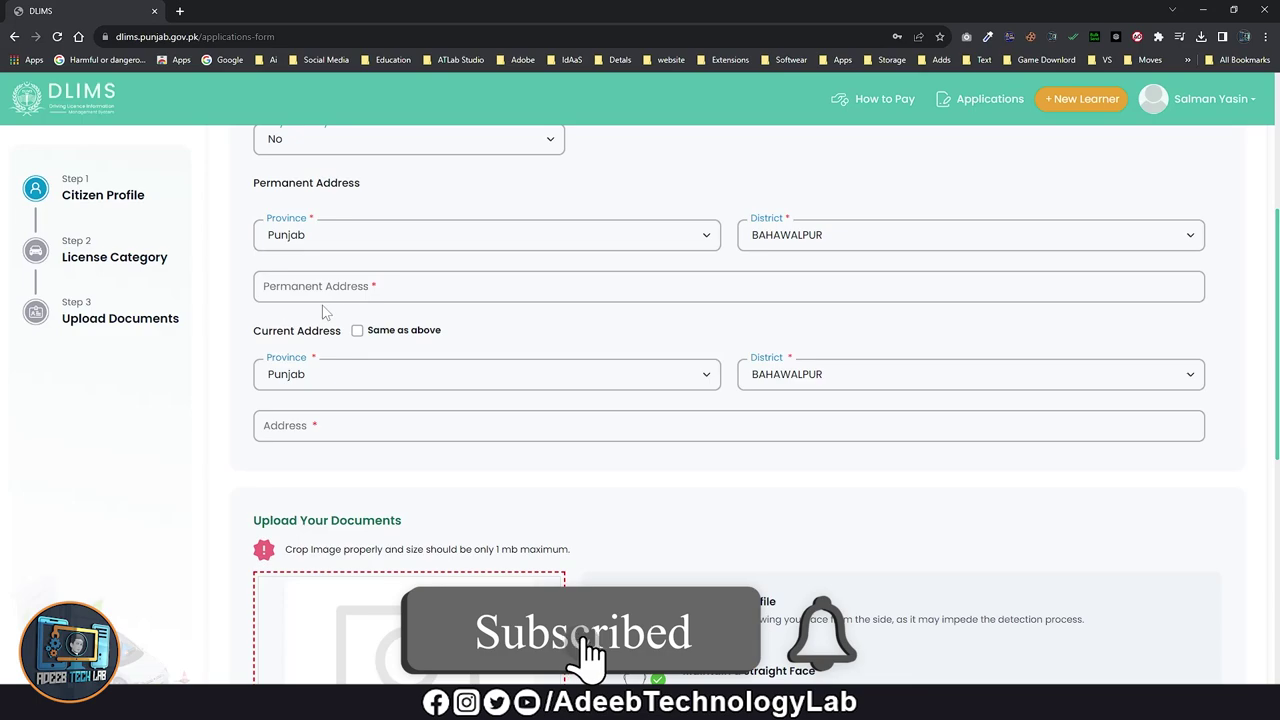
drag(254, 331, 345, 337)
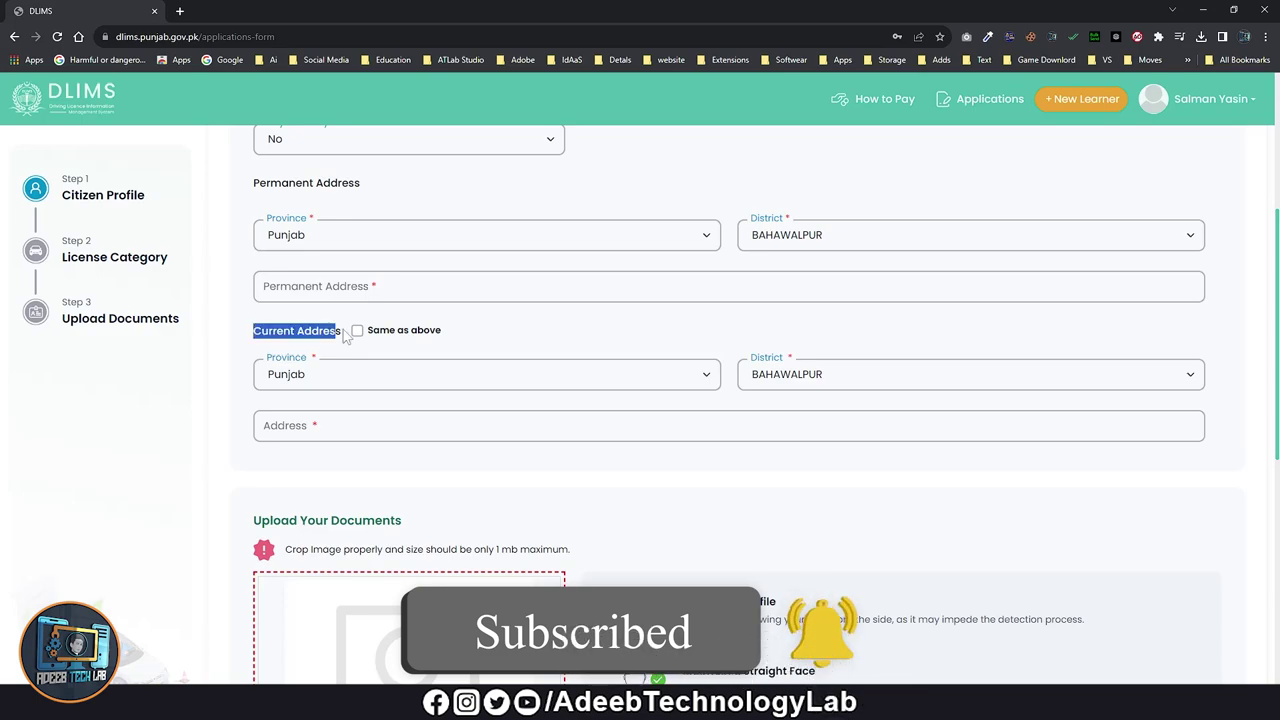
click(345, 337)
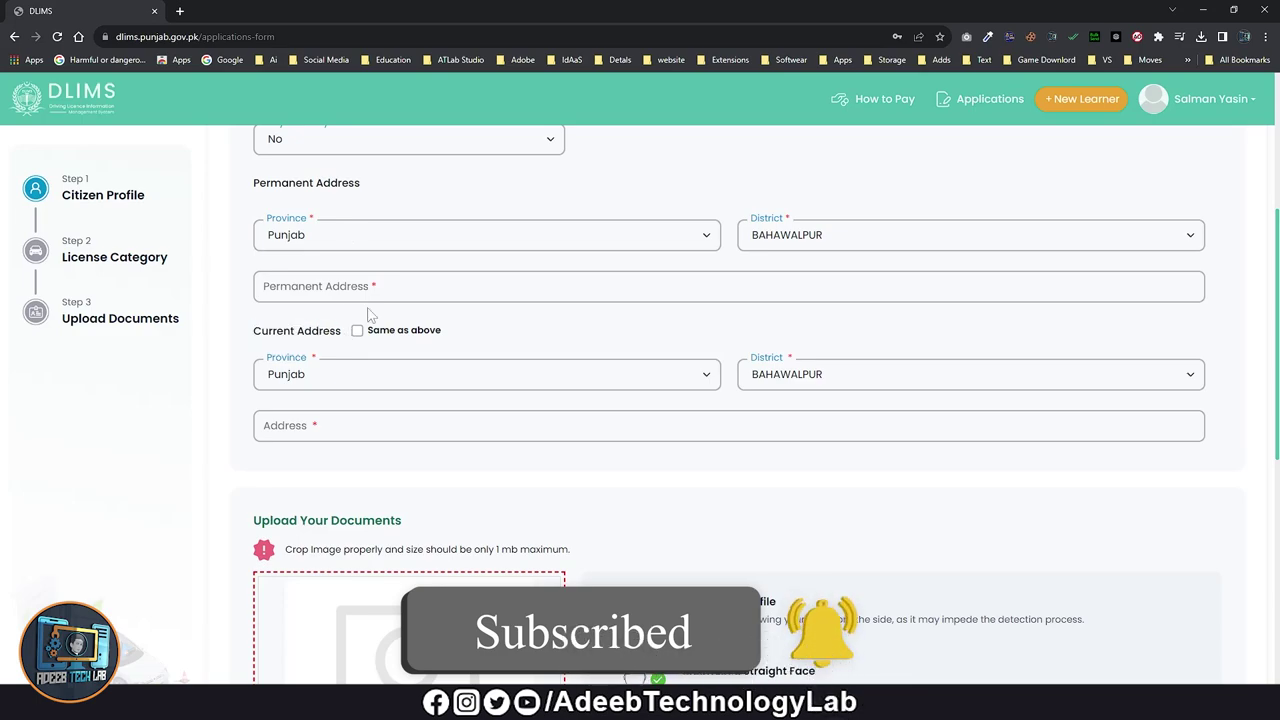
Upload the applicant's portrait photo from the Downloads folder as the picture in Upload Your Documents.
scroll(509, 426, down, 3)
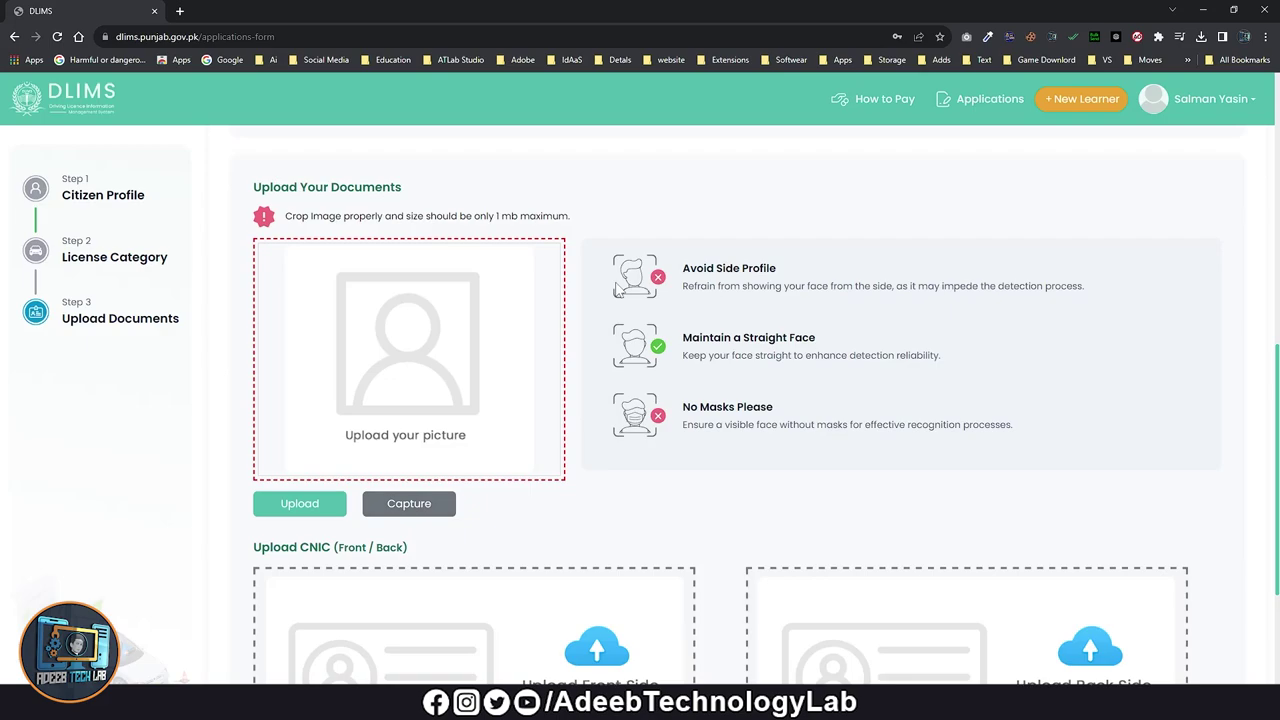
drag(684, 339, 300, 522)
click(300, 505)
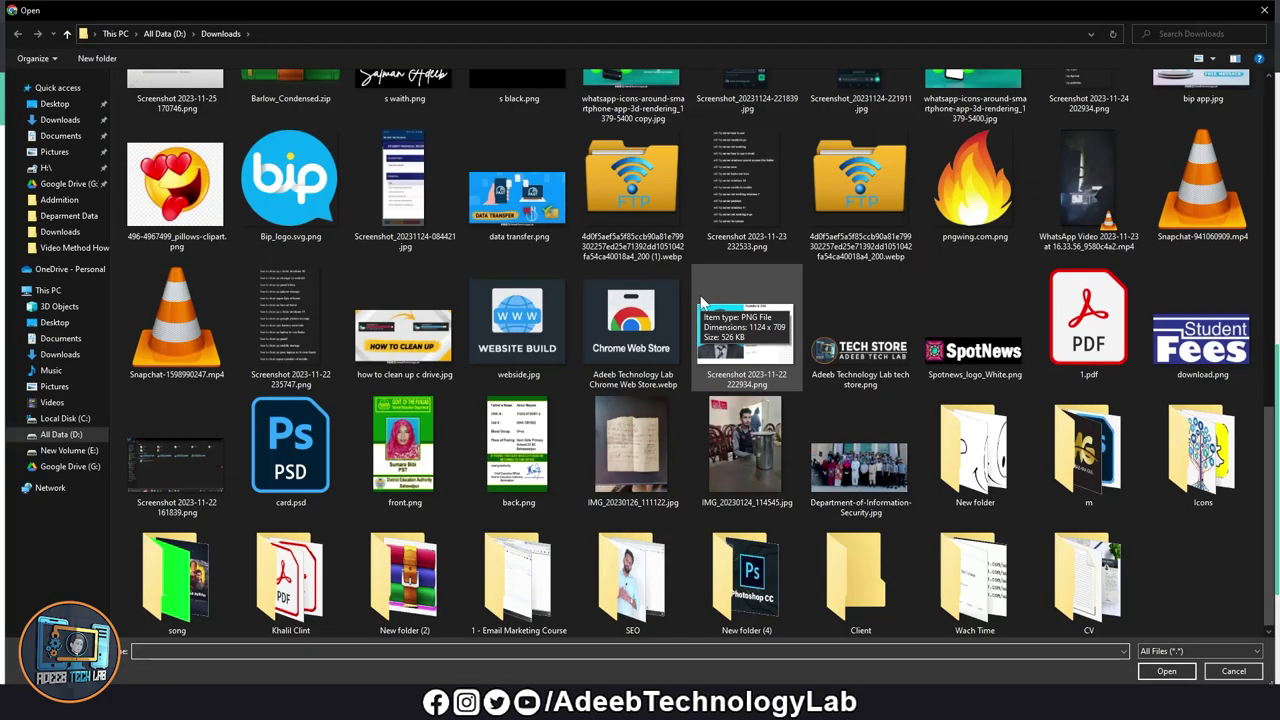
scroll(527, 333, up, 5)
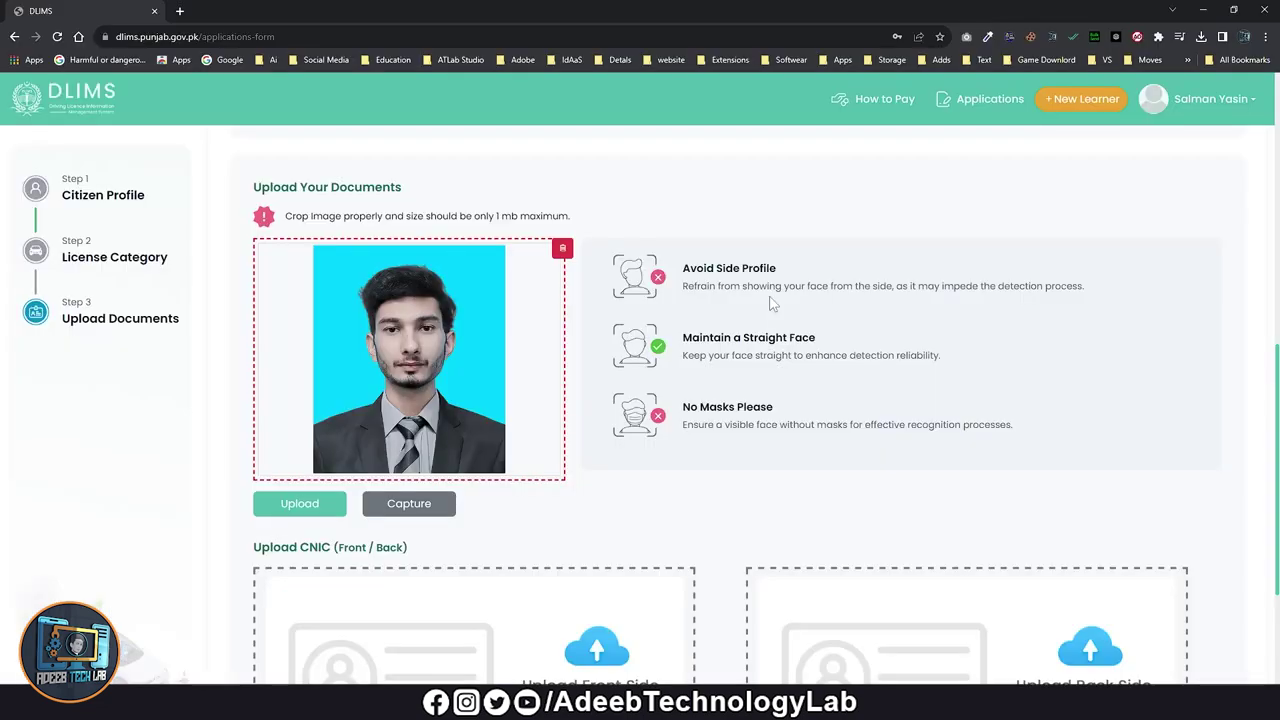
scroll(680, 360, down, 3)
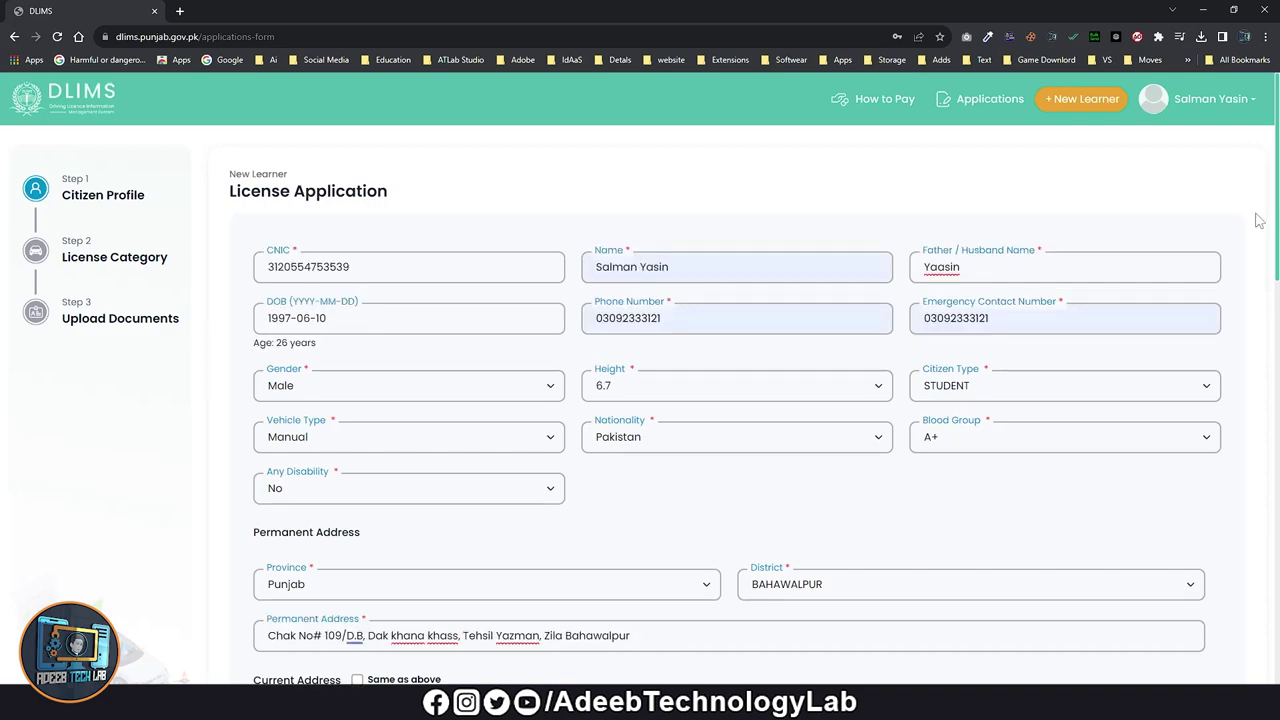
Select the non-commercial license categories M/CYCLE and M/CAR/JEEP.
scroll(422, 228, down, 10)
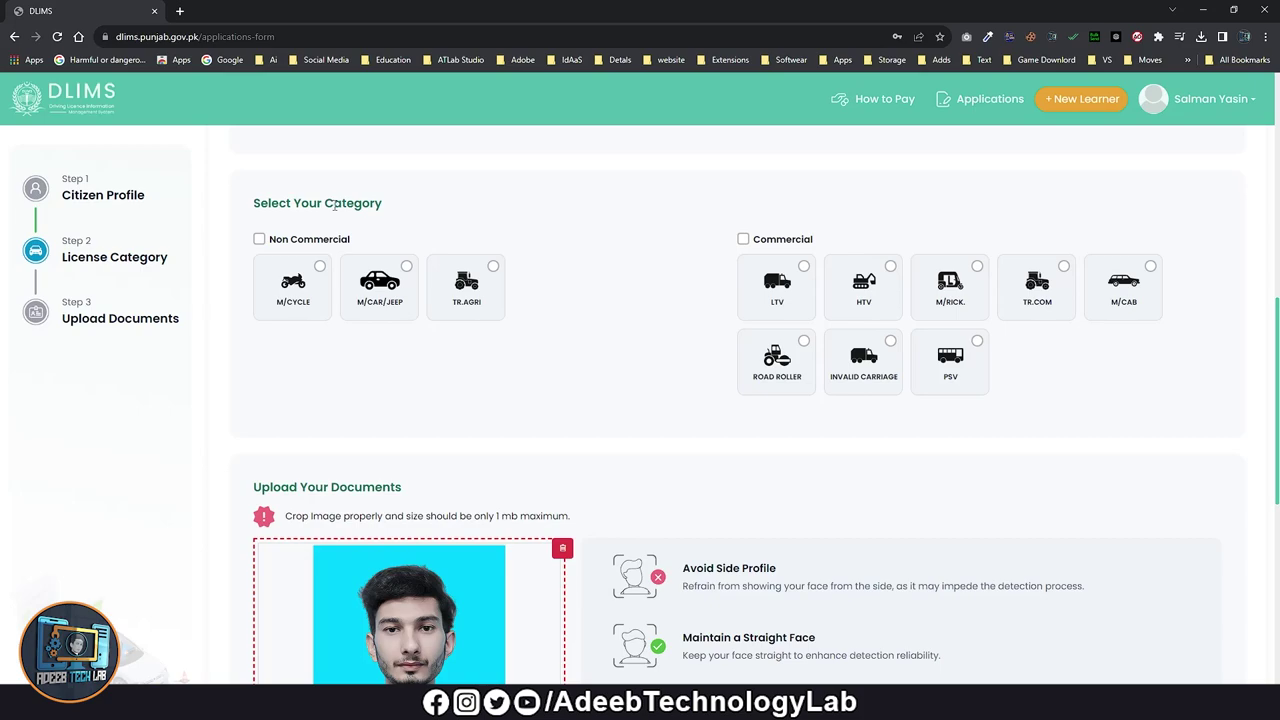
click(319, 268)
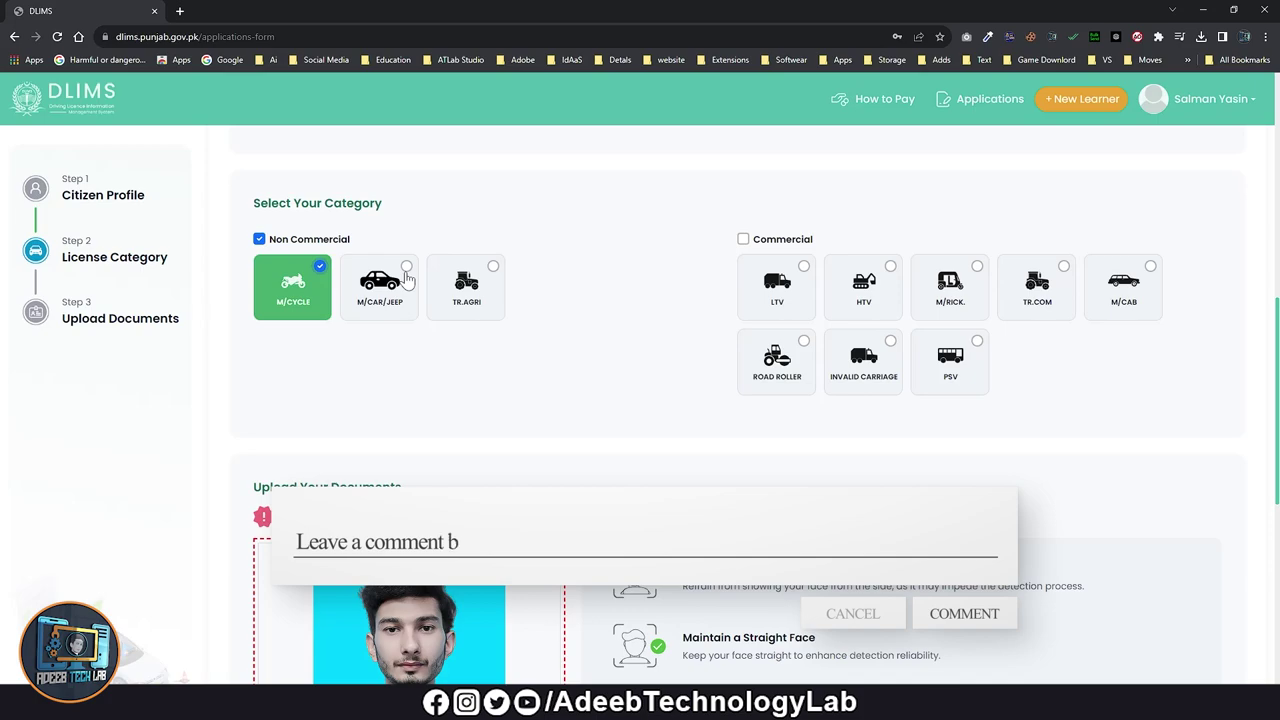
click(358, 302)
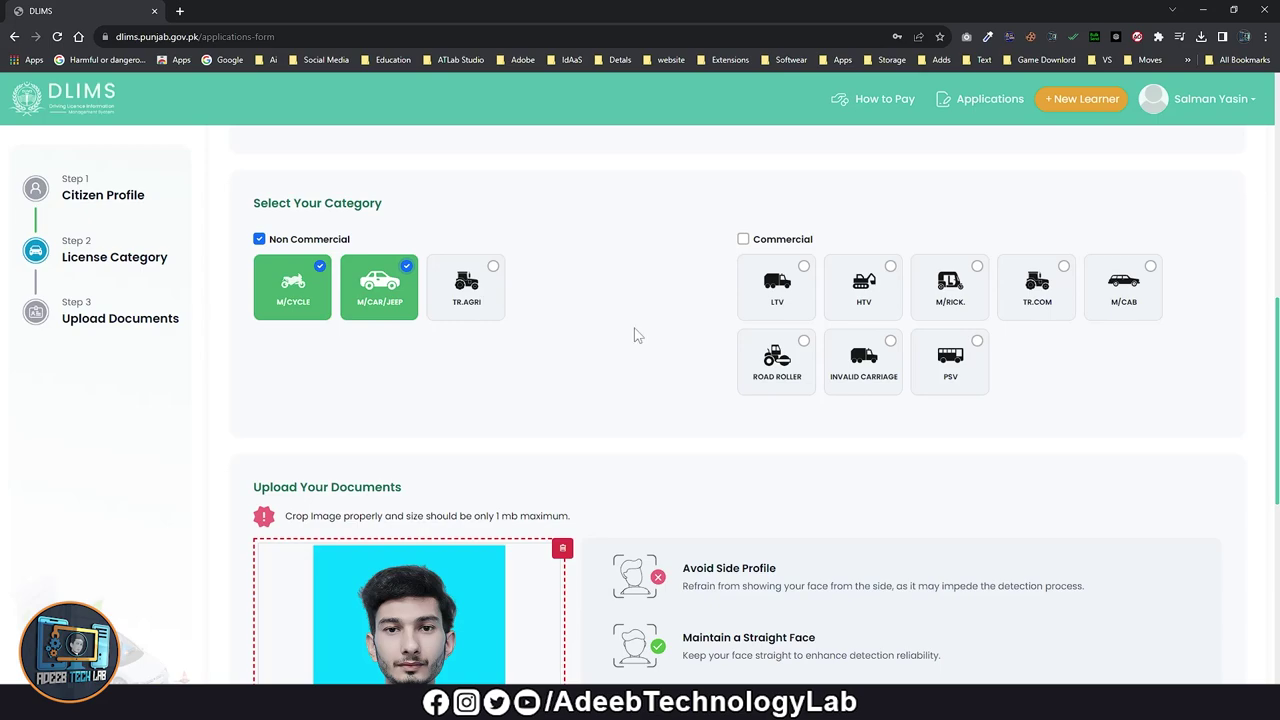
Accept the declaration below the CNIC images, submit the application and reload the resulting page.
scroll(215, 607, down, 6)
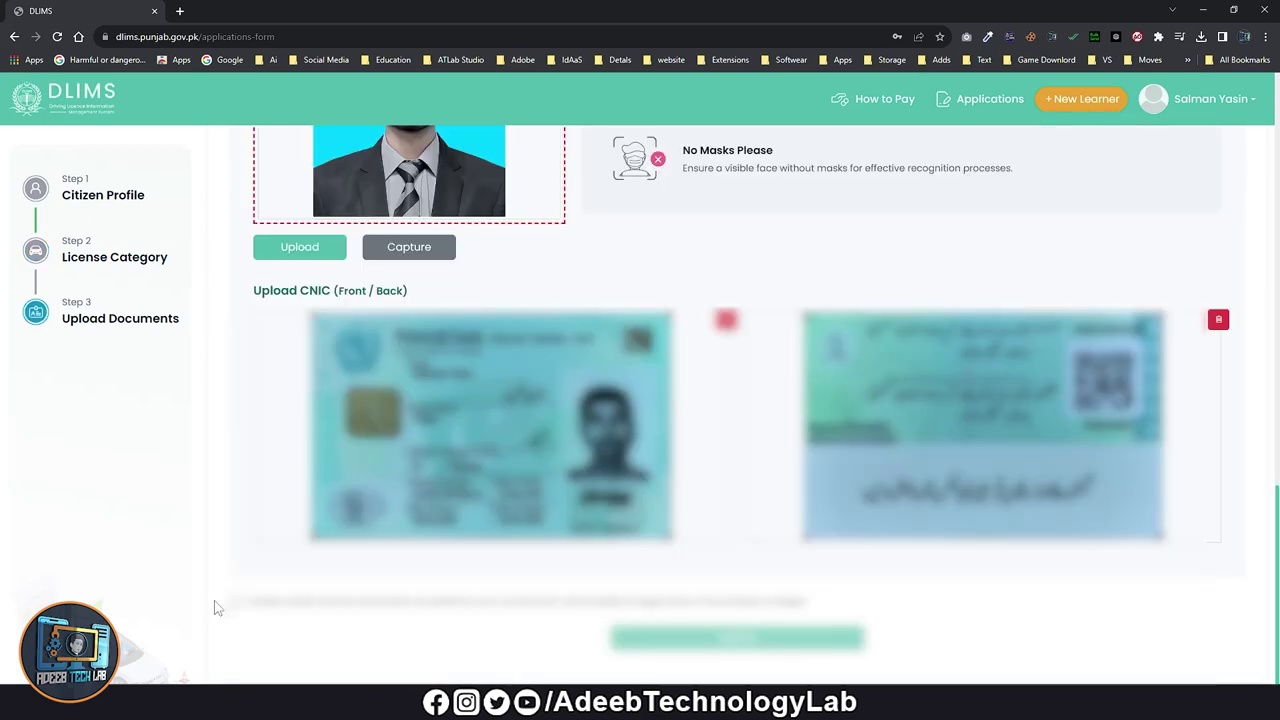
click(235, 601)
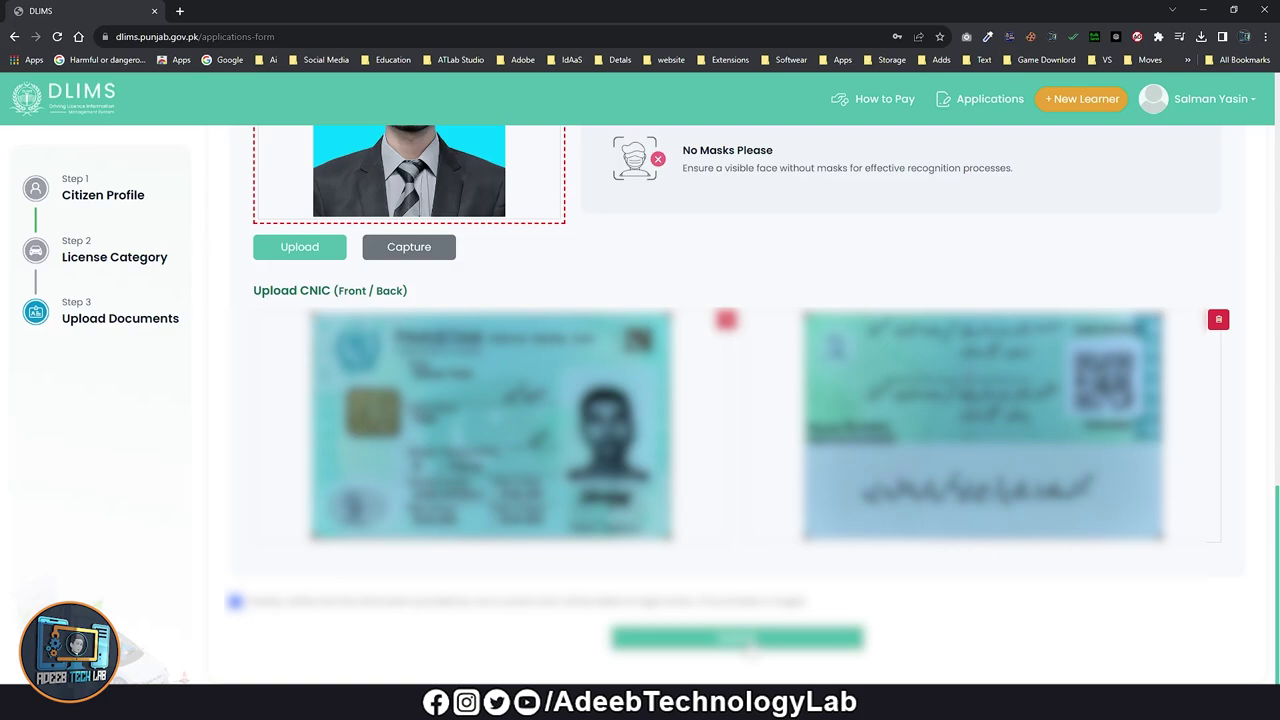
click(752, 638)
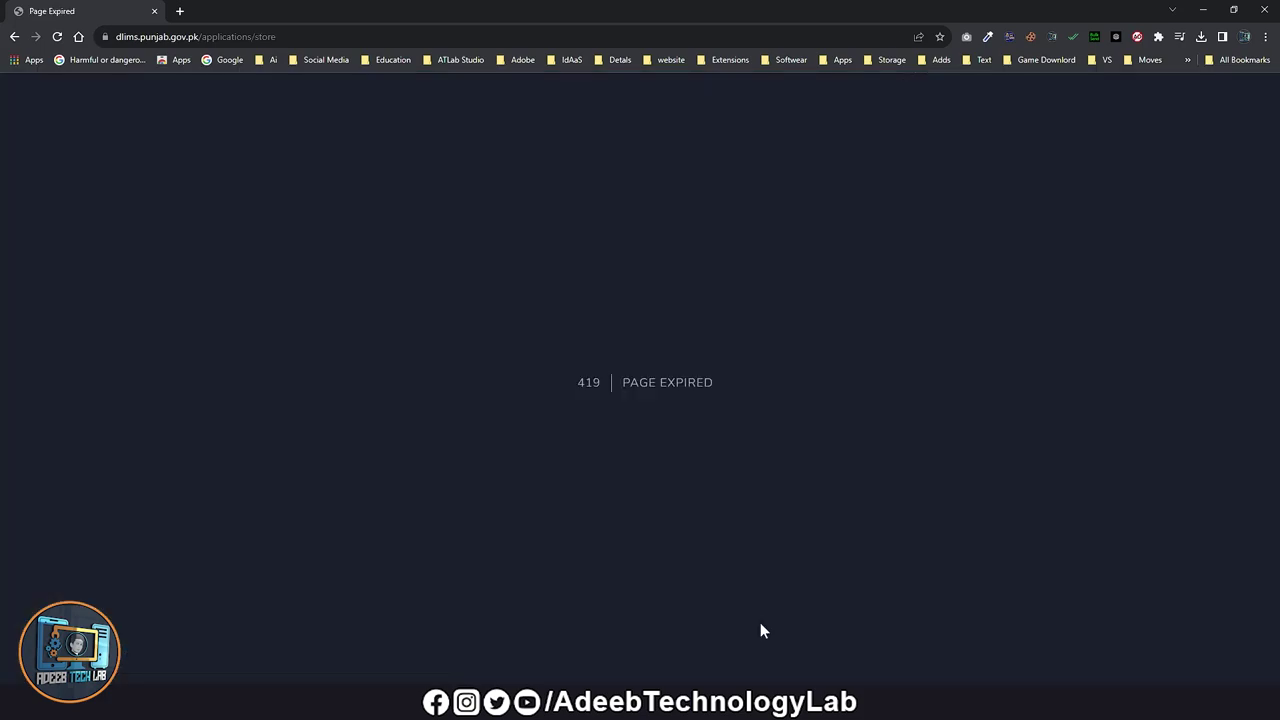
key(F5)
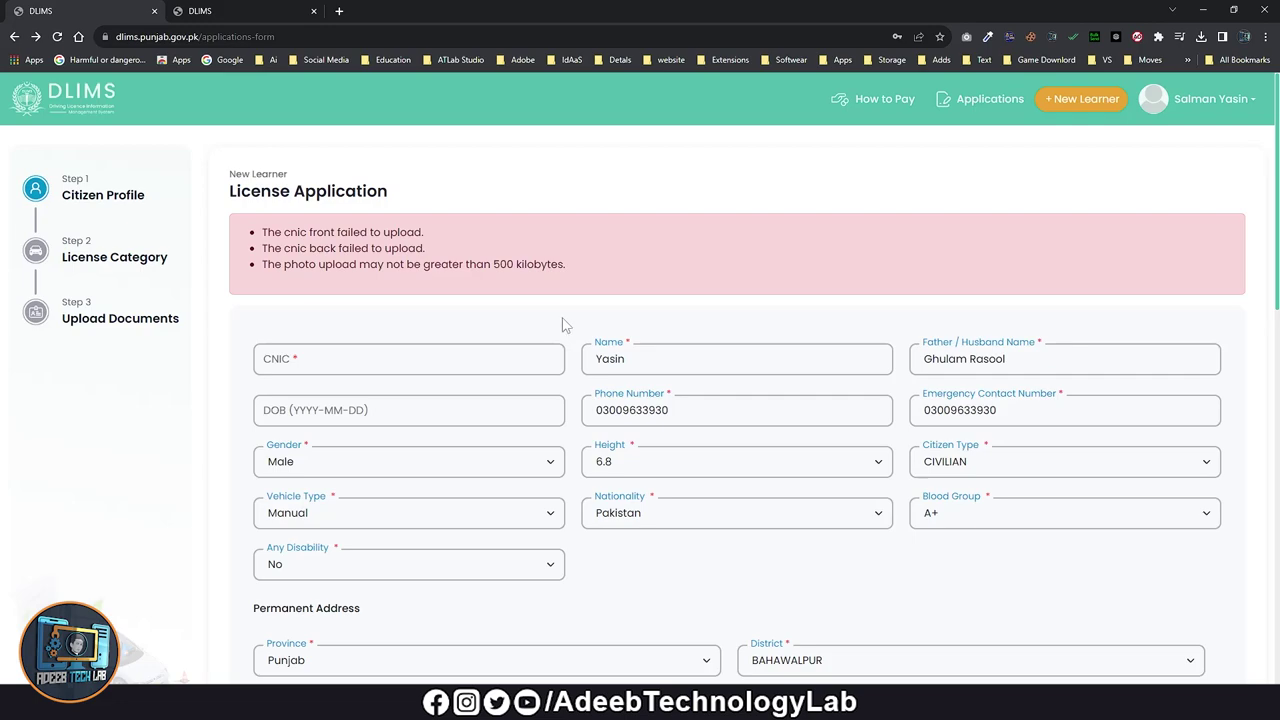
Review the returned application form, then switch to the License Application list and examine its PSID column.
scroll(562, 325, down, 3)
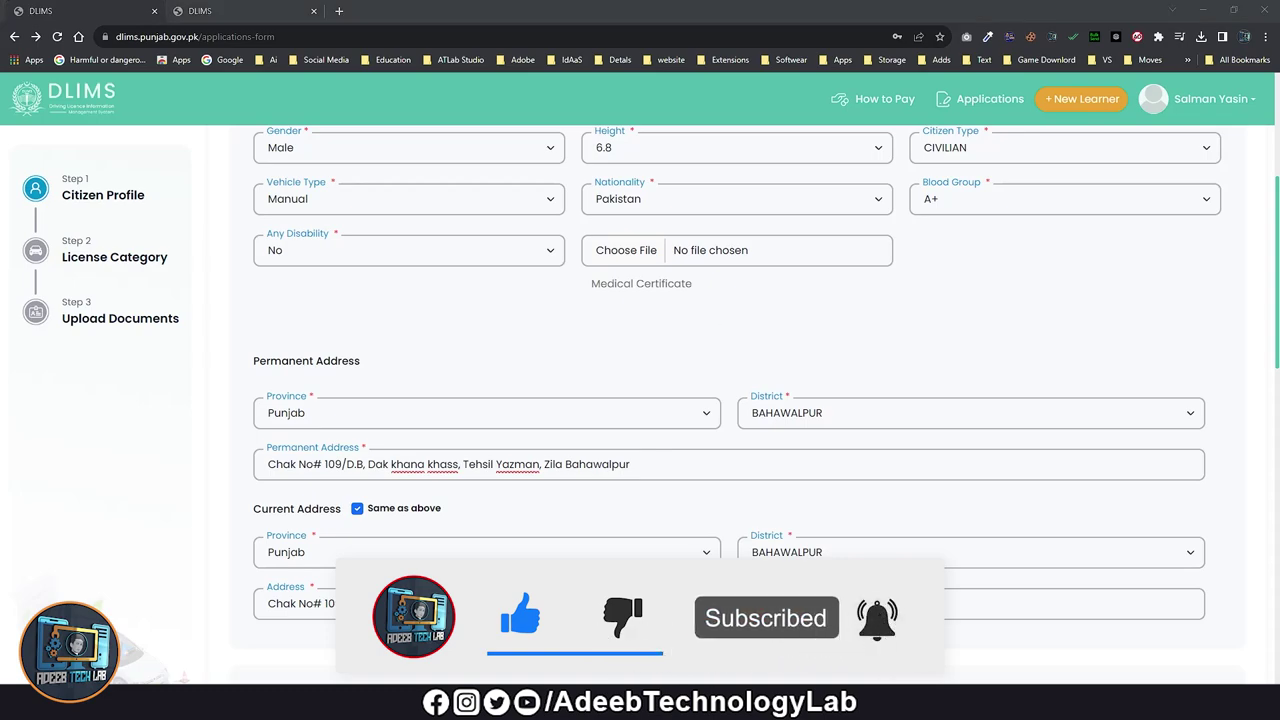
click(240, 10)
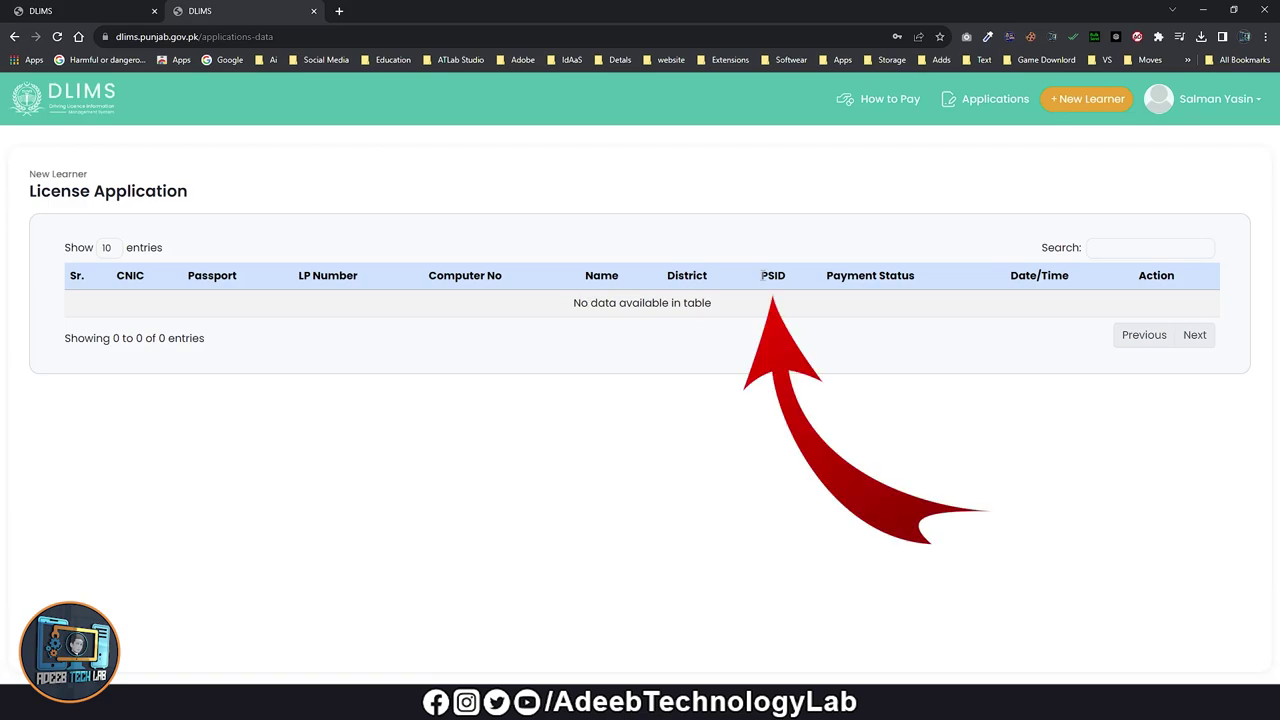
drag(761, 275, 774, 276)
click(762, 276)
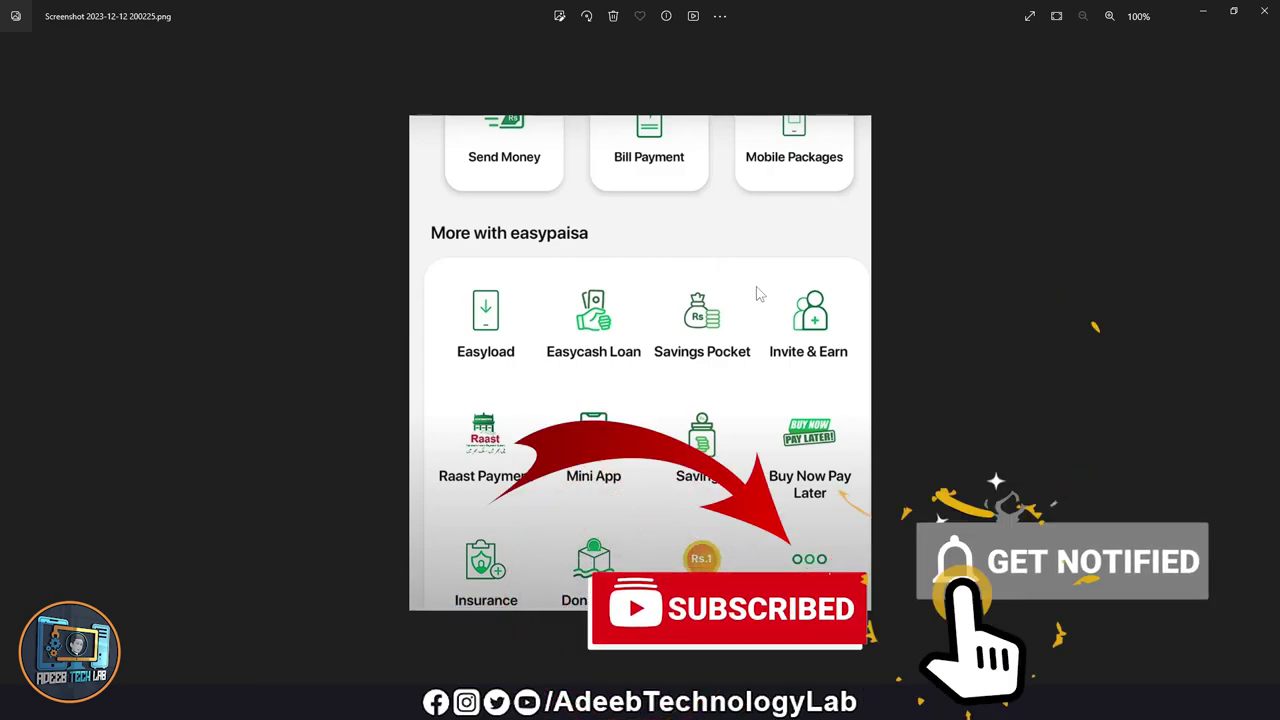
Examine the easypaisa screenshots for the See All option, Government Fees and the Pay Govt. Fees institutions.
scroll(756, 286, up, 3)
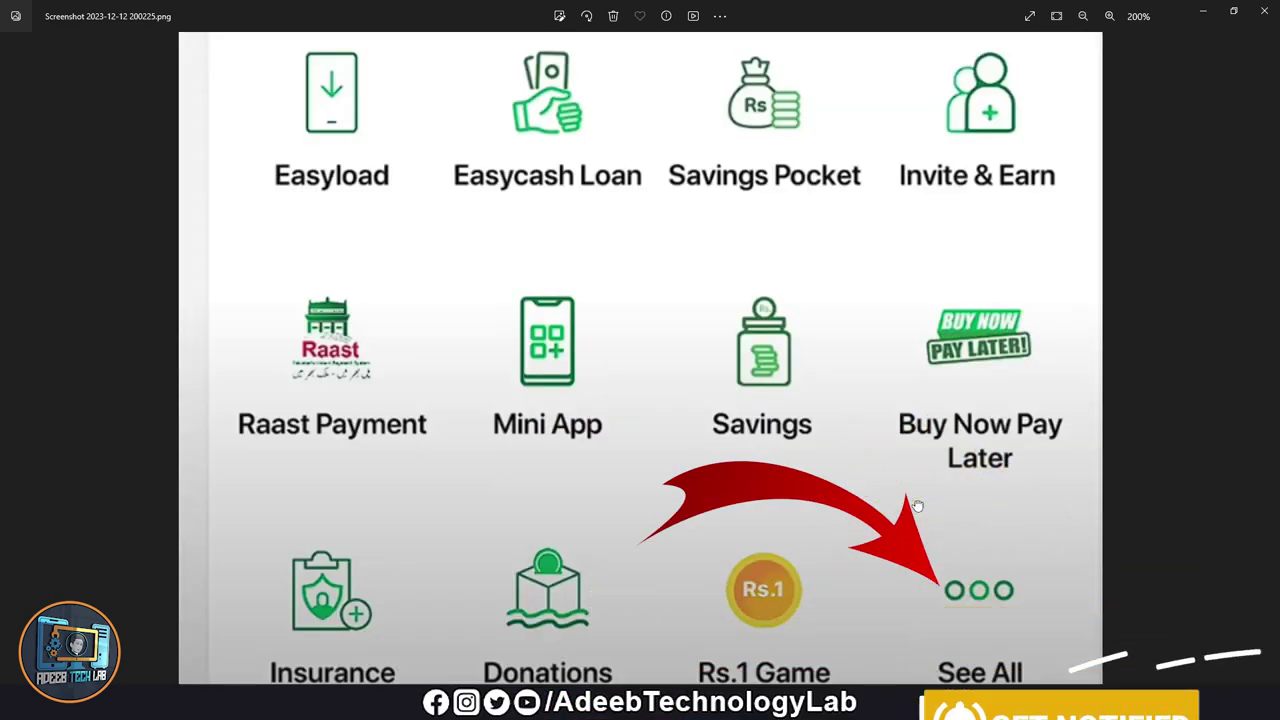
scroll(917, 506, down, 3)
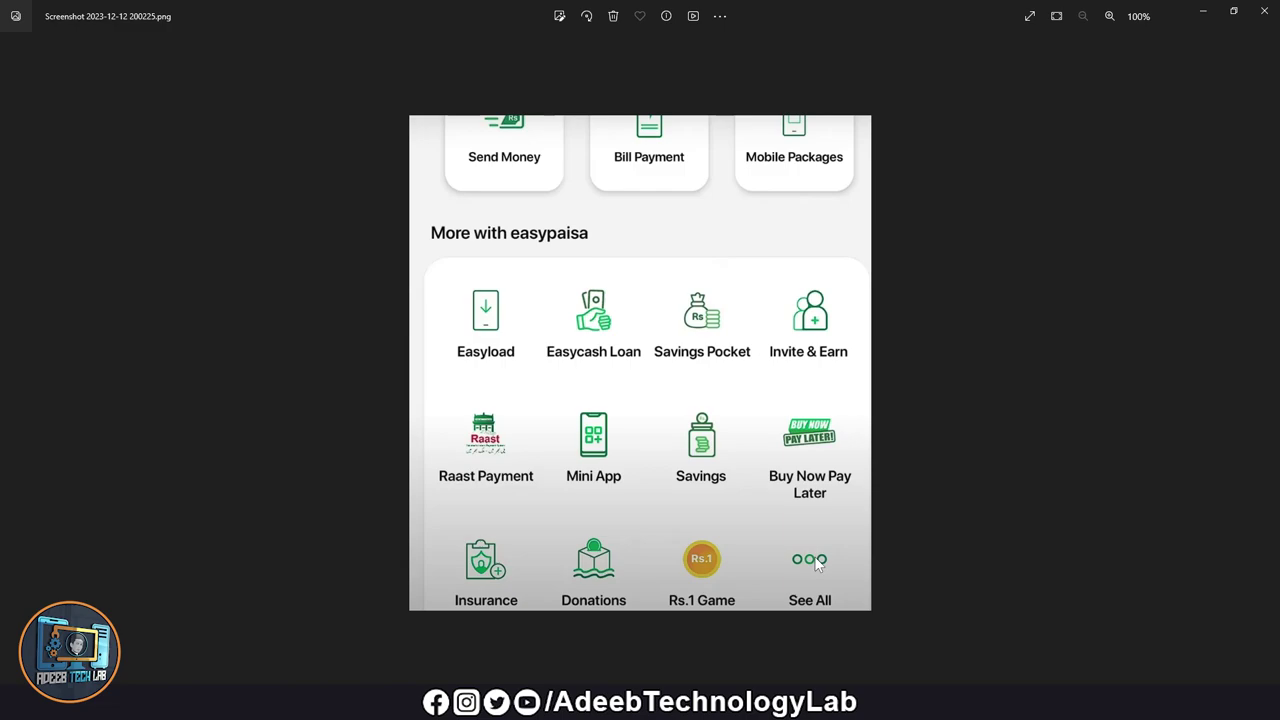
key(Left)
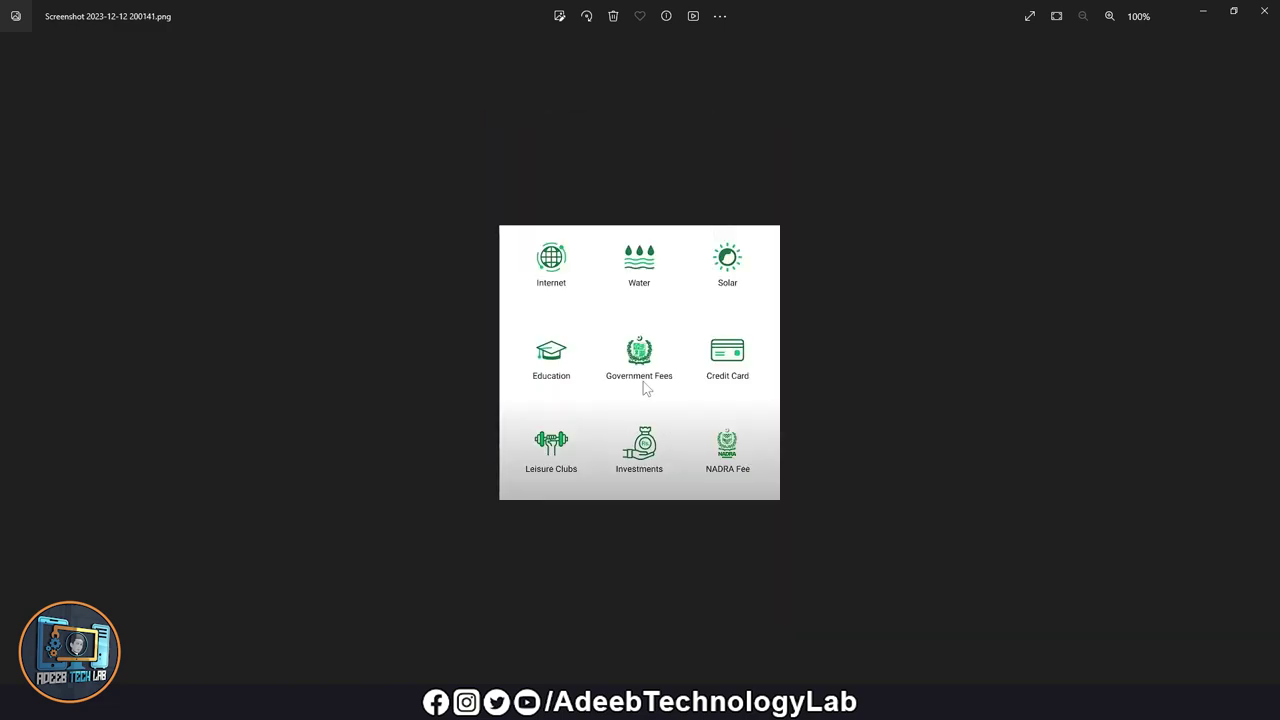
scroll(646, 390, up, 3)
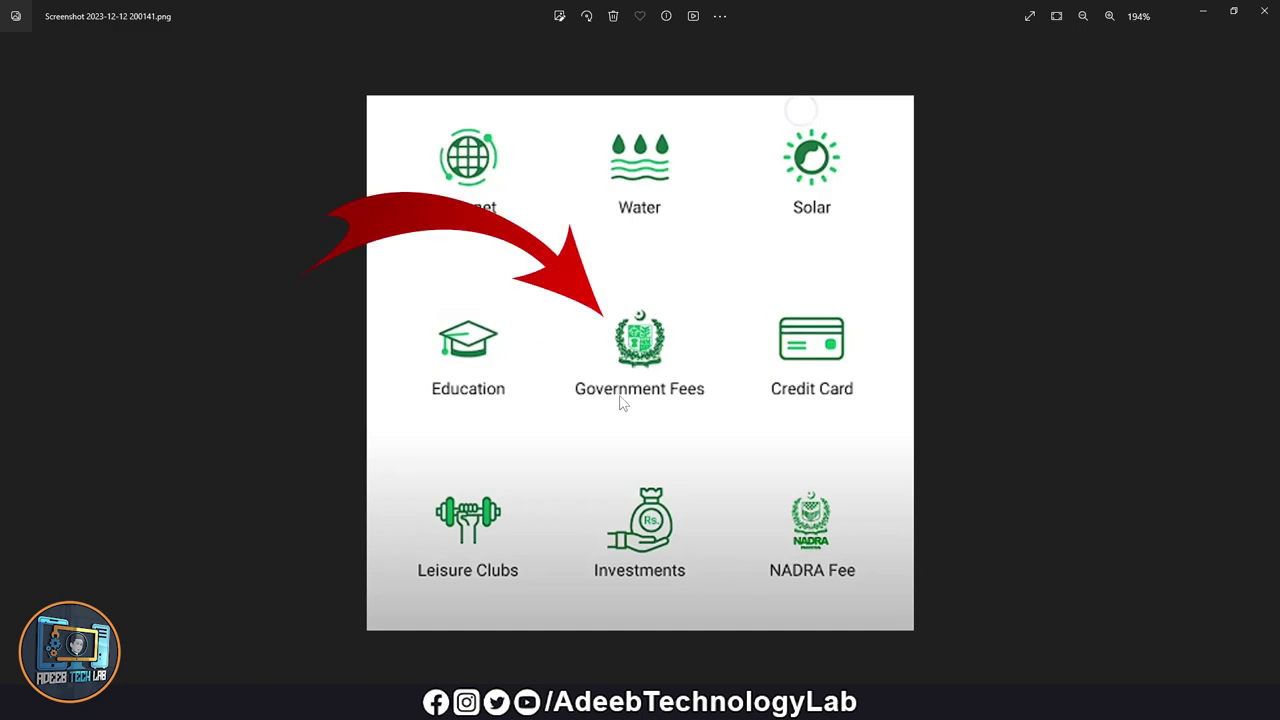
key(Right)
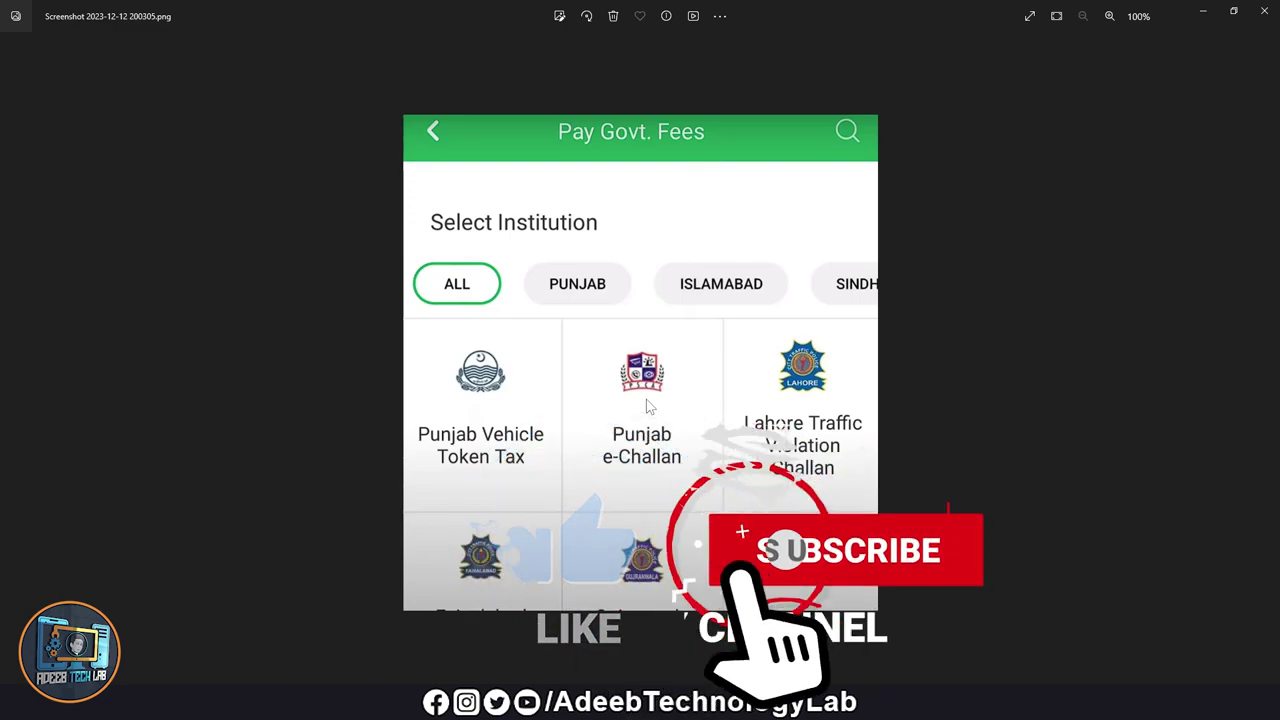
key(Right)
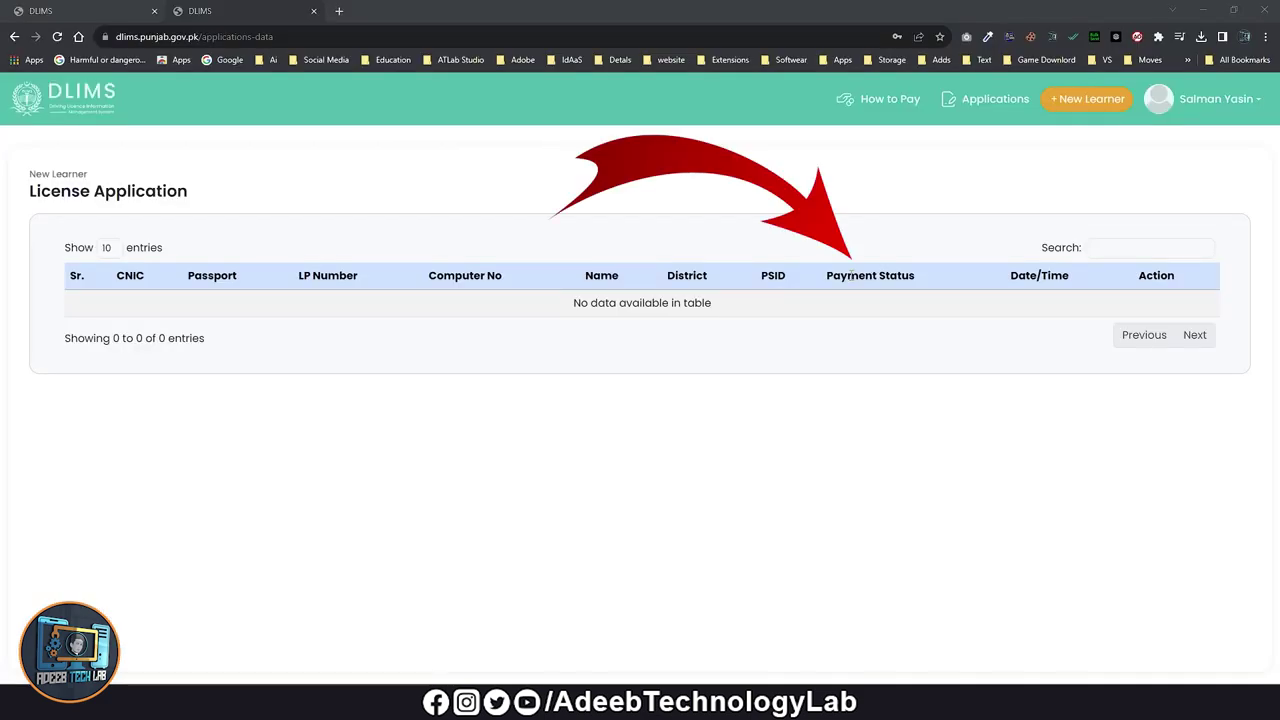
Examine the Payment Status and Action columns of the License Application table.
click(898, 310)
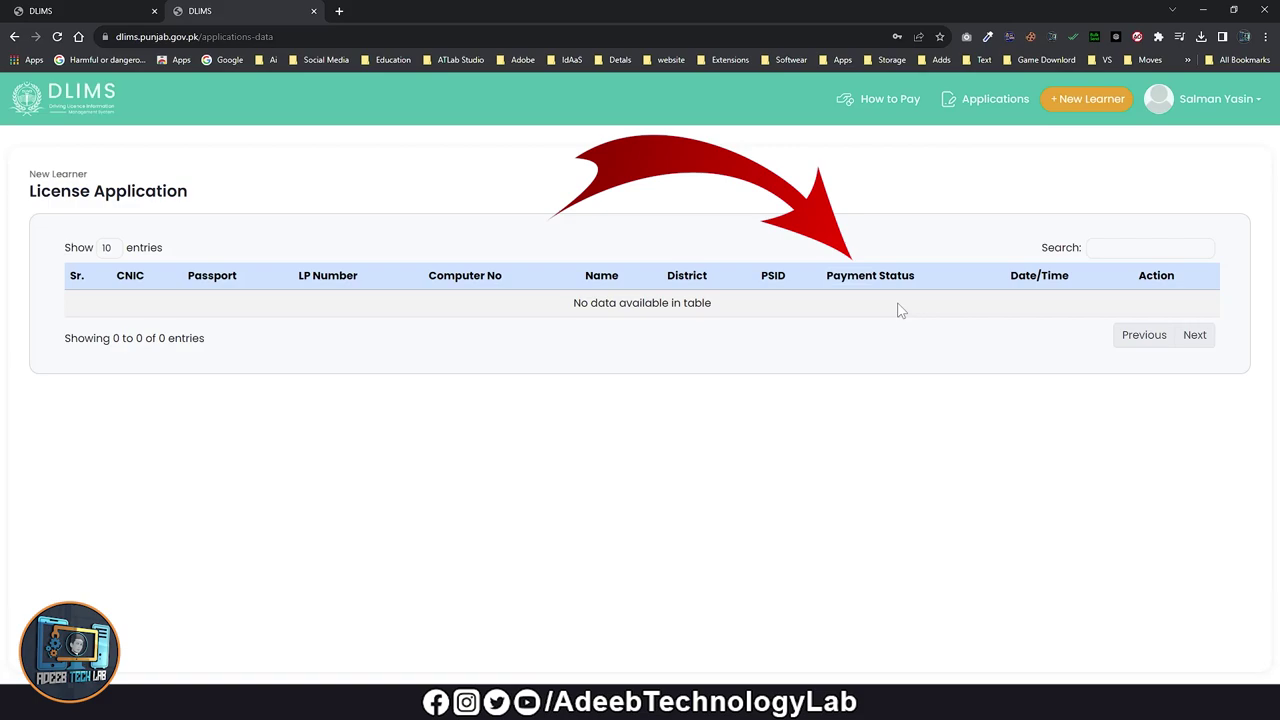
drag(898, 310, 930, 295)
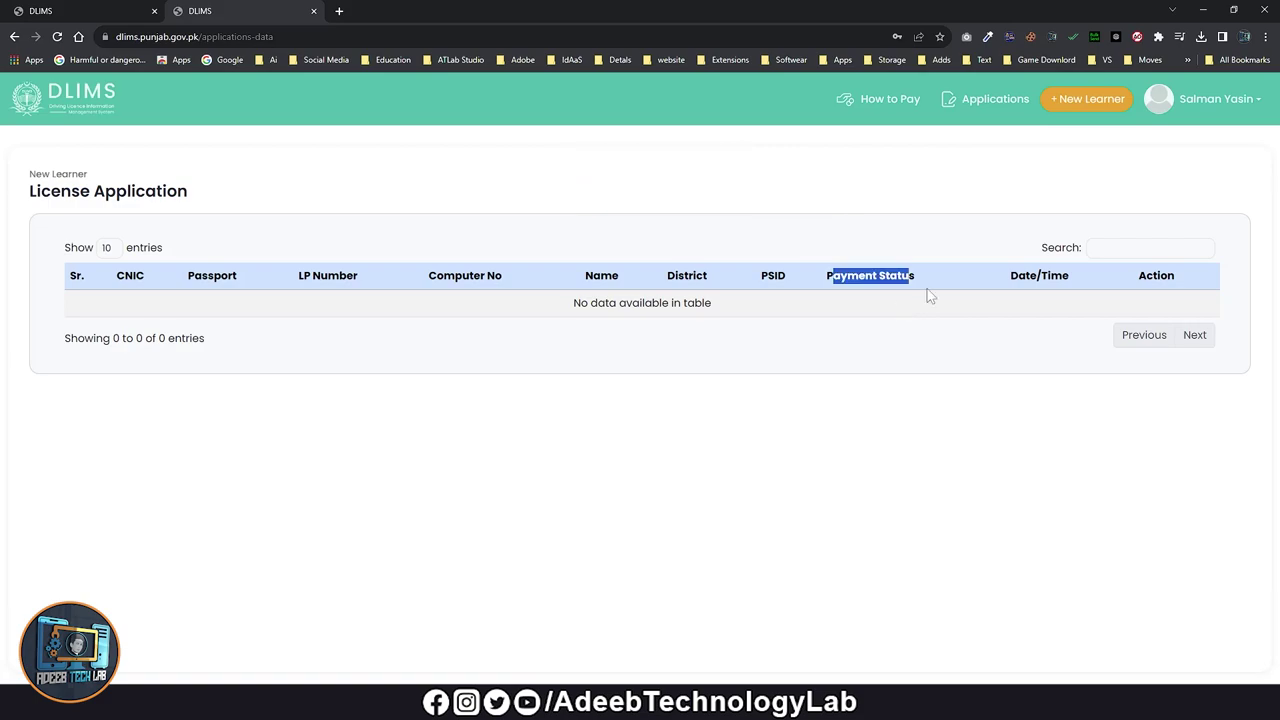
click(1166, 302)
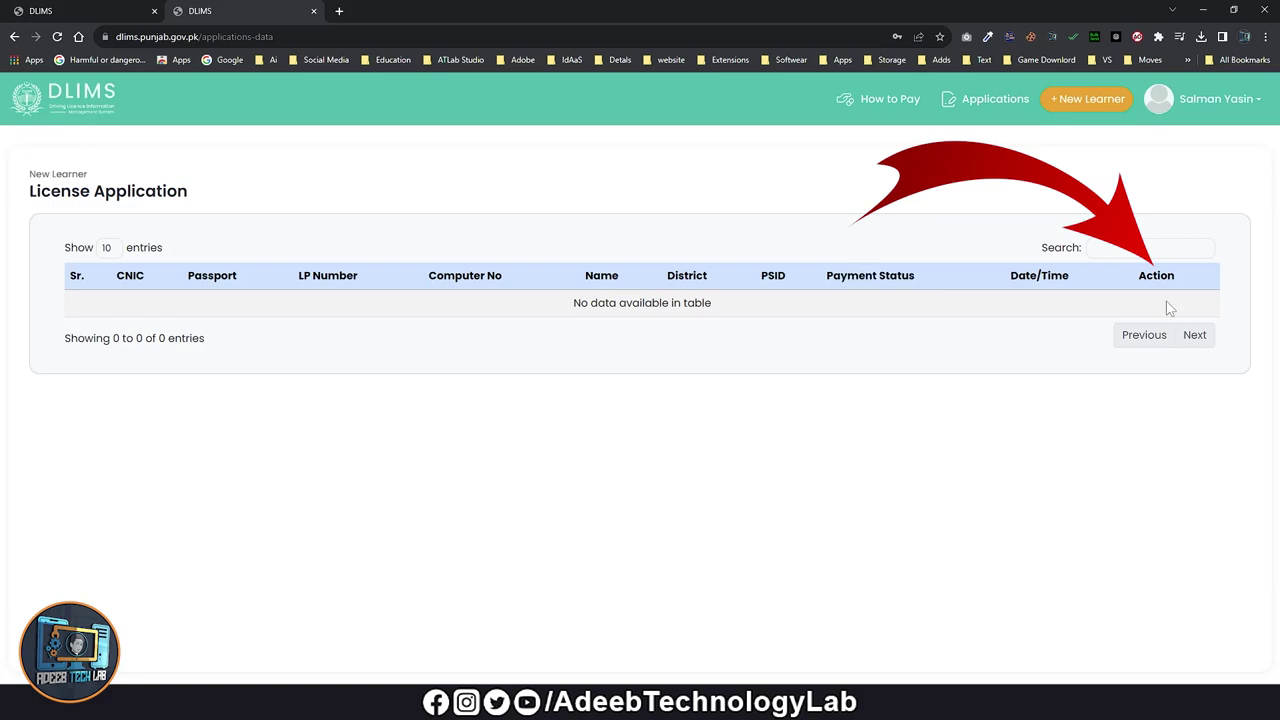